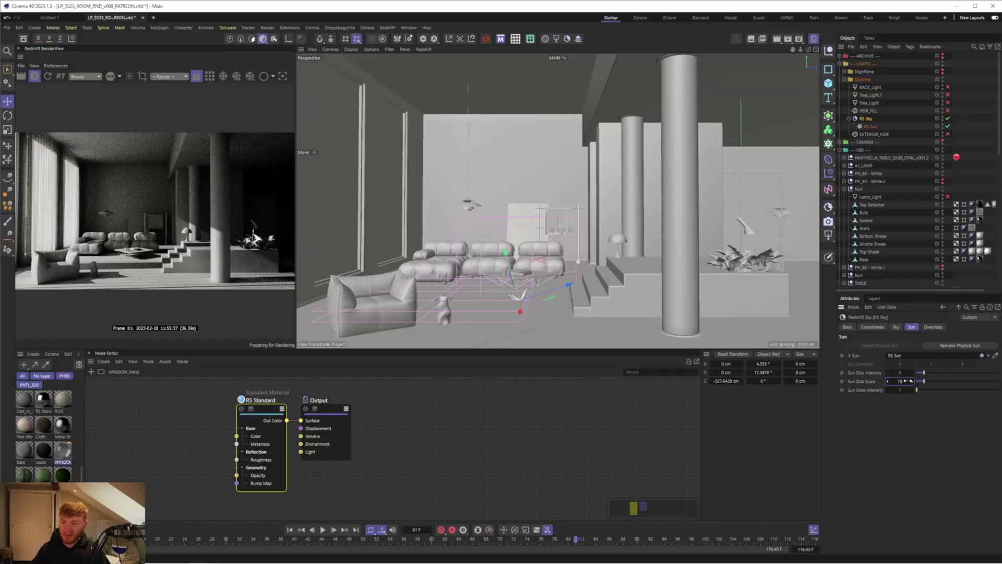
Turn on the HDR_FILL dome light and turn off RS Sky and its RS Sun
{"action": "left_click", "coordinate": [869, 110]}
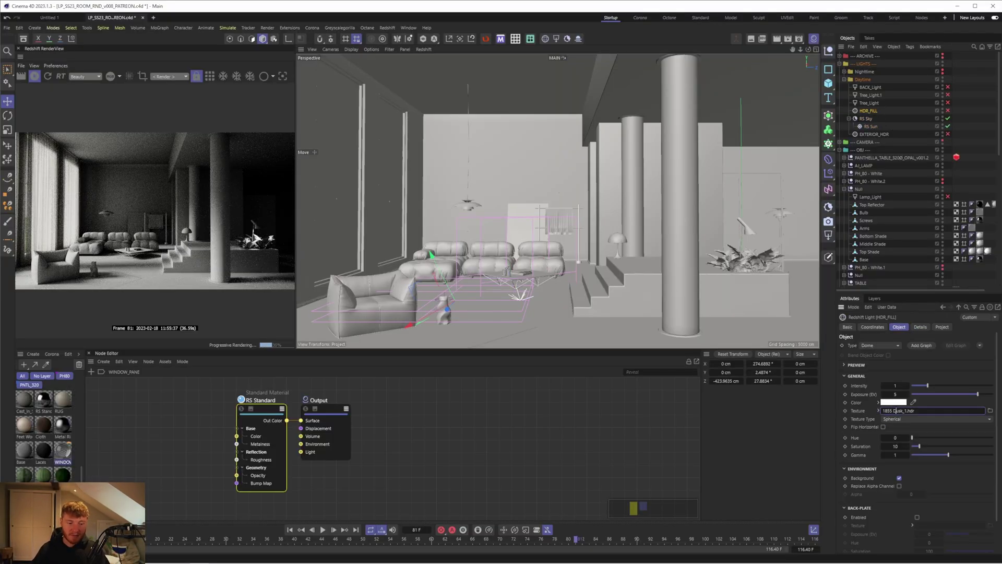
{"action": "left_click", "coordinate": [948, 111]}
{"action": "left_click_drag", "start_coordinate": [948, 118], "coordinate": [948, 126]}
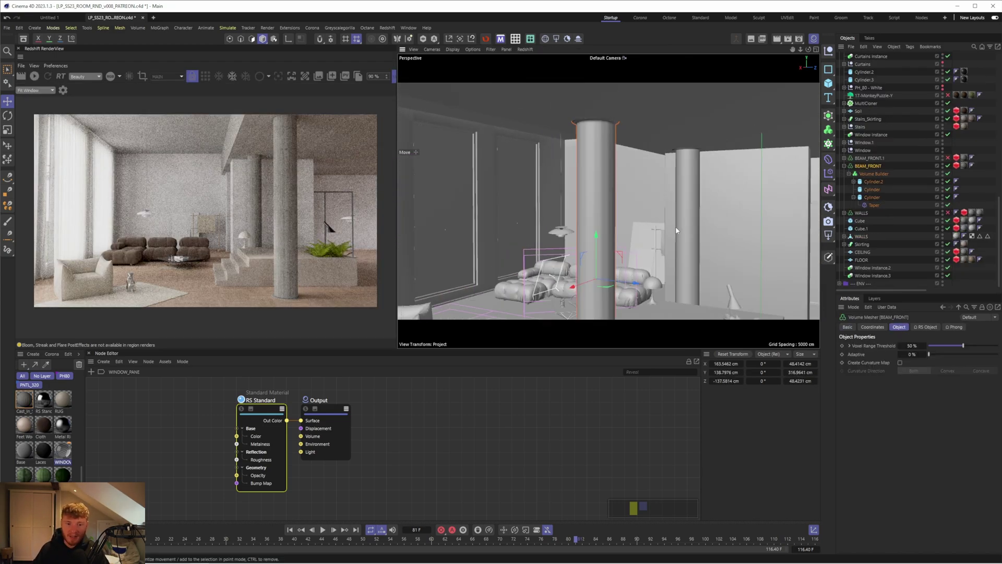
Examine the stairs up close along with the Ramp and Curvature nodes of their travertine material
{"action": "scroll", "coordinate": [682, 233], "scroll_direction": "up", "scroll_amount": 3}
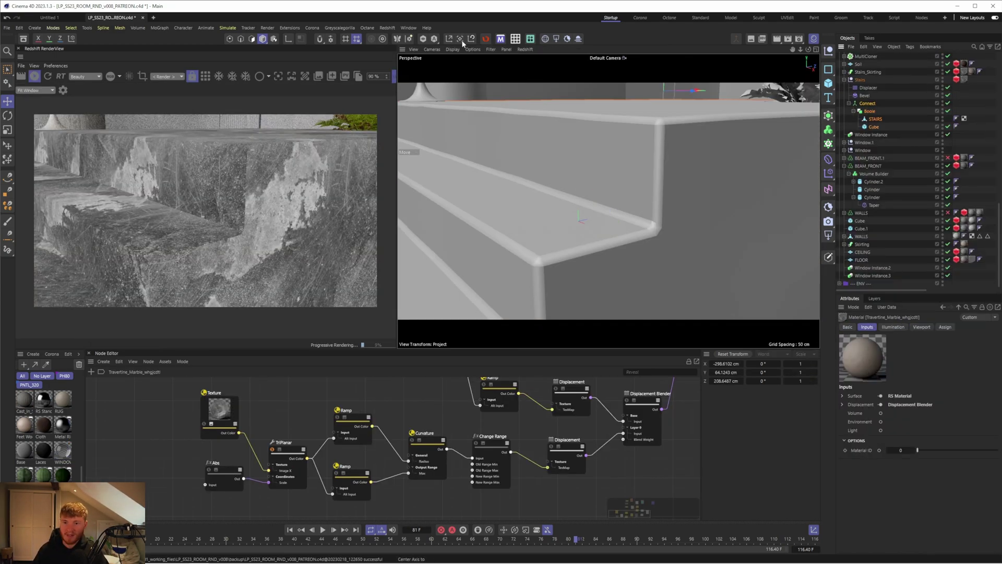
{"action": "left_click", "coordinate": [422, 38]}
{"action": "scroll", "coordinate": [345, 417], "scroll_direction": "up", "scroll_amount": 3}
{"action": "left_click", "coordinate": [367, 405]}
{"action": "scroll", "coordinate": [366, 402], "scroll_direction": "down", "scroll_amount": 2}
{"action": "left_click", "coordinate": [347, 405]}
{"action": "left_click", "coordinate": [347, 464]}
{"action": "left_click", "coordinate": [443, 436]}
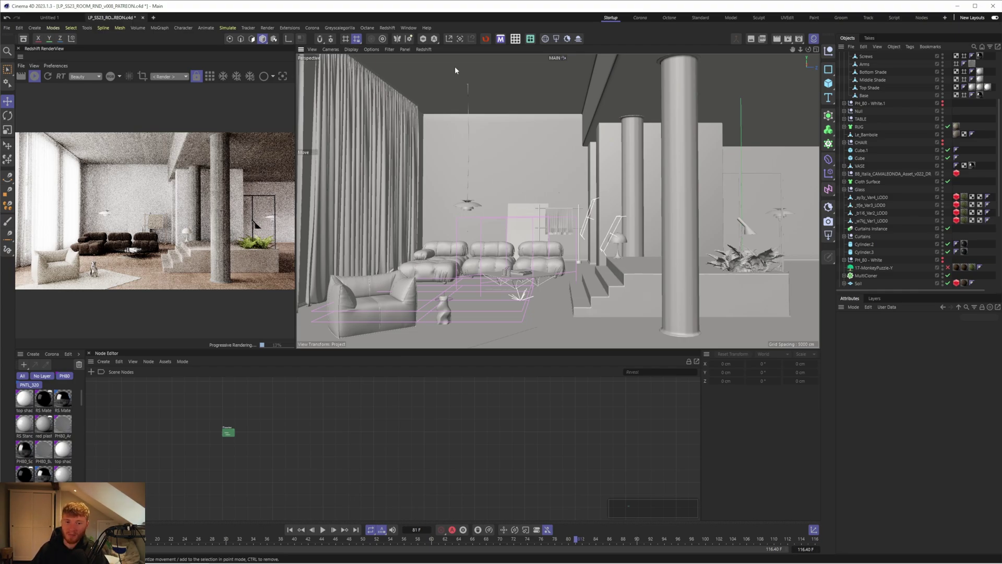
Preview the viewport in Quick Shading (Lines) and return it to Quick Shading
{"action": "left_click", "coordinate": [351, 49]}
{"action": "left_click", "coordinate": [385, 98]}
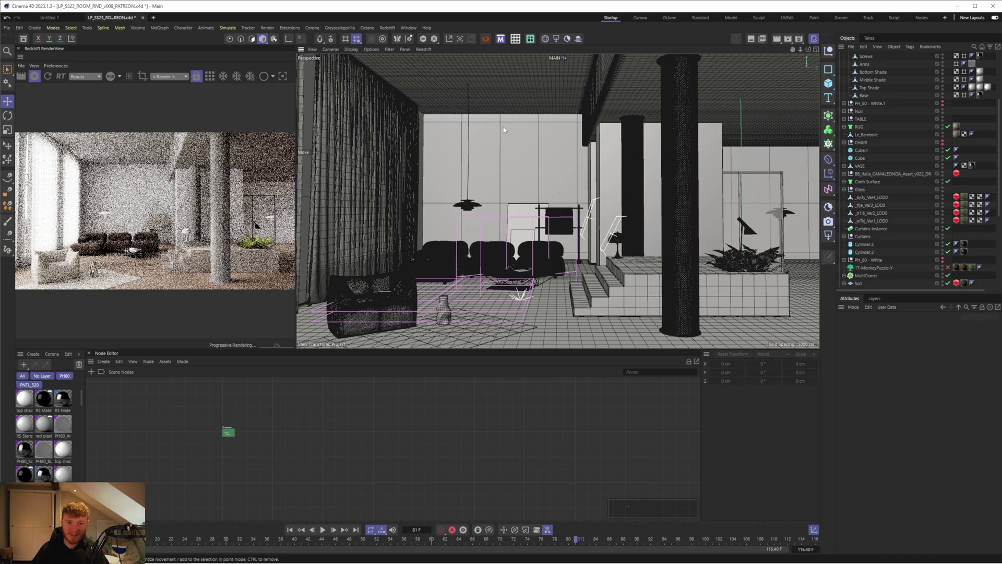
{"action": "left_click", "coordinate": [351, 49]}
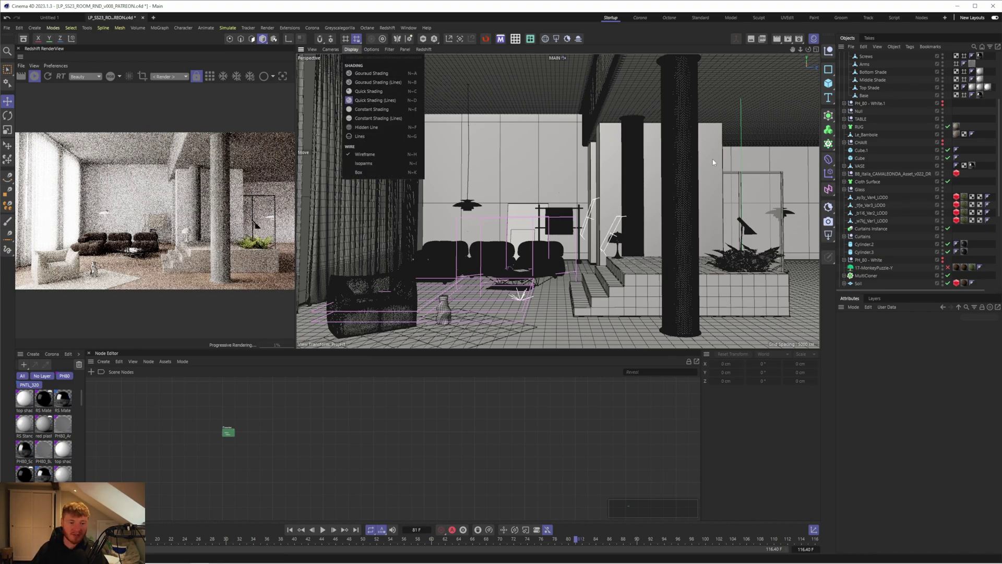
{"action": "left_click", "coordinate": [369, 91]}
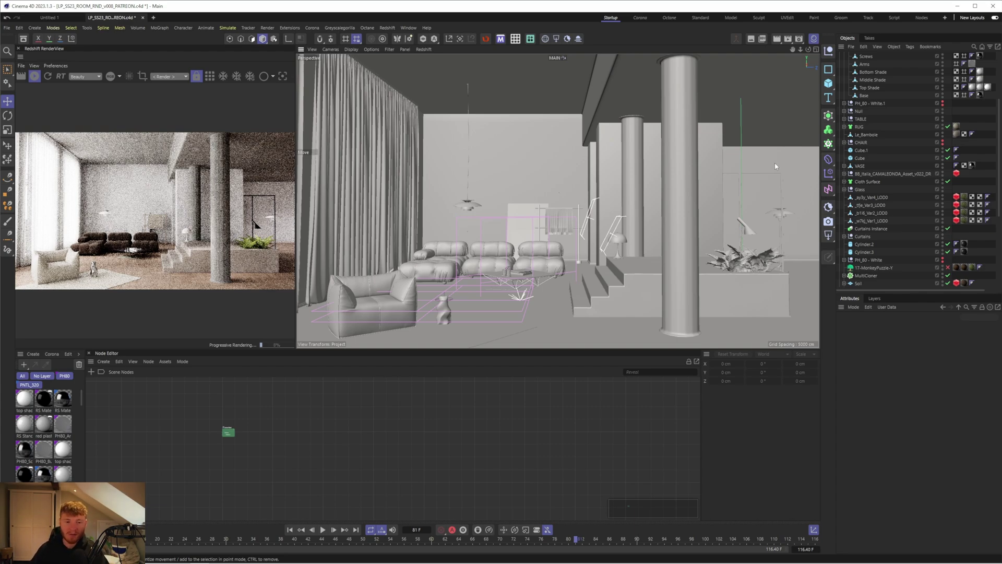
Open the render settings and add a Material Override effect to the HI preset
{"action": "left_click", "coordinate": [799, 42]}
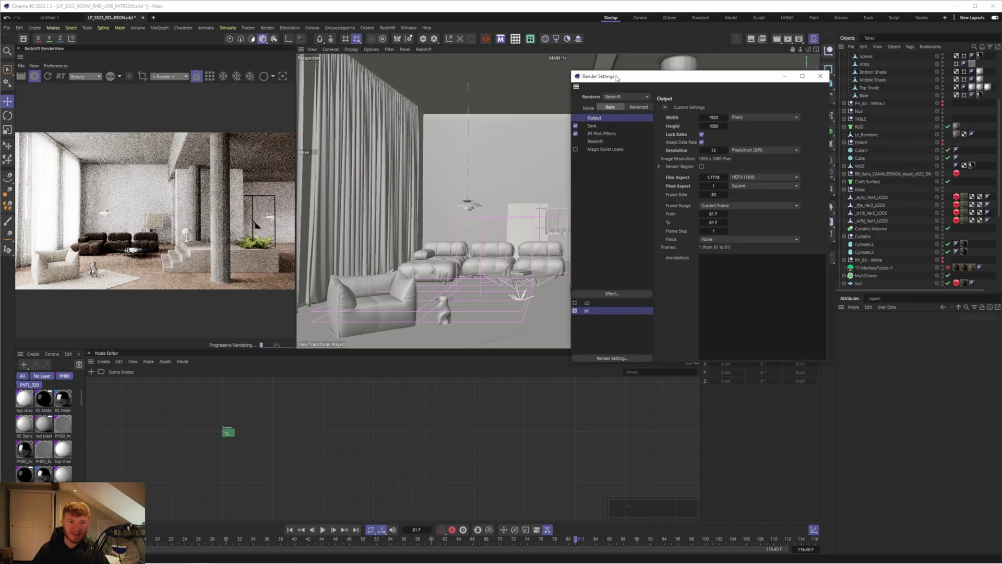
{"action": "left_click", "coordinate": [477, 306]}
{"action": "left_click", "coordinate": [545, 388]}
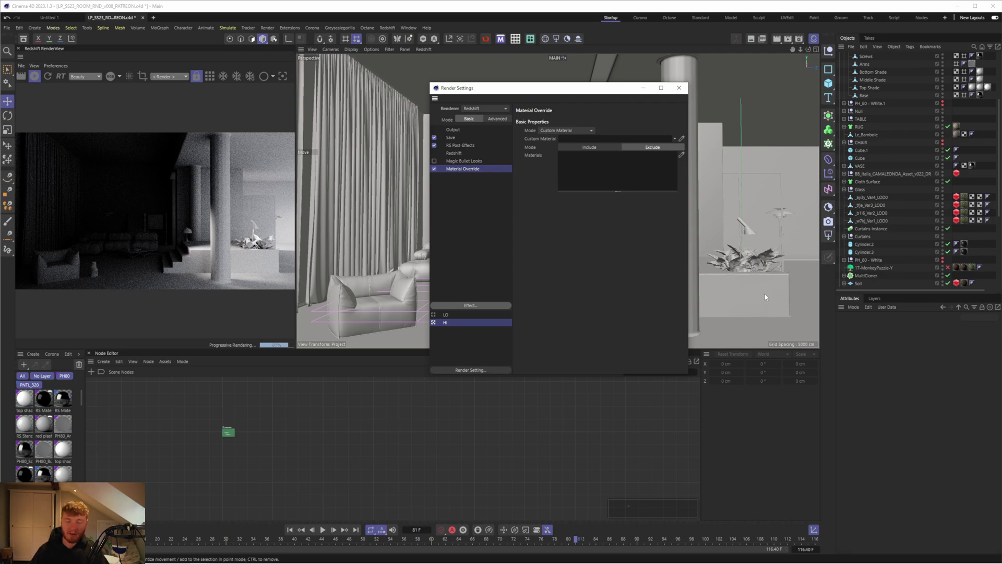
Find the Curtains material through the curtain object and add it to the Material Override's excluded materials
{"action": "left_click_drag", "start_coordinate": [527, 88], "coordinate": [598, 94]}
{"action": "left_click", "coordinate": [490, 180]}
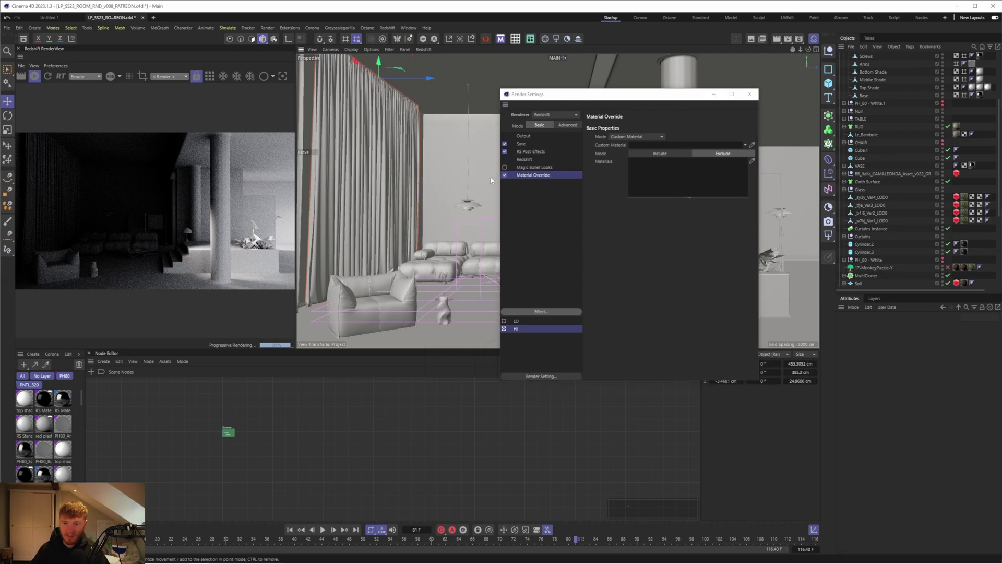
{"action": "left_click", "coordinate": [845, 237]}
{"action": "left_click", "coordinate": [957, 244]}
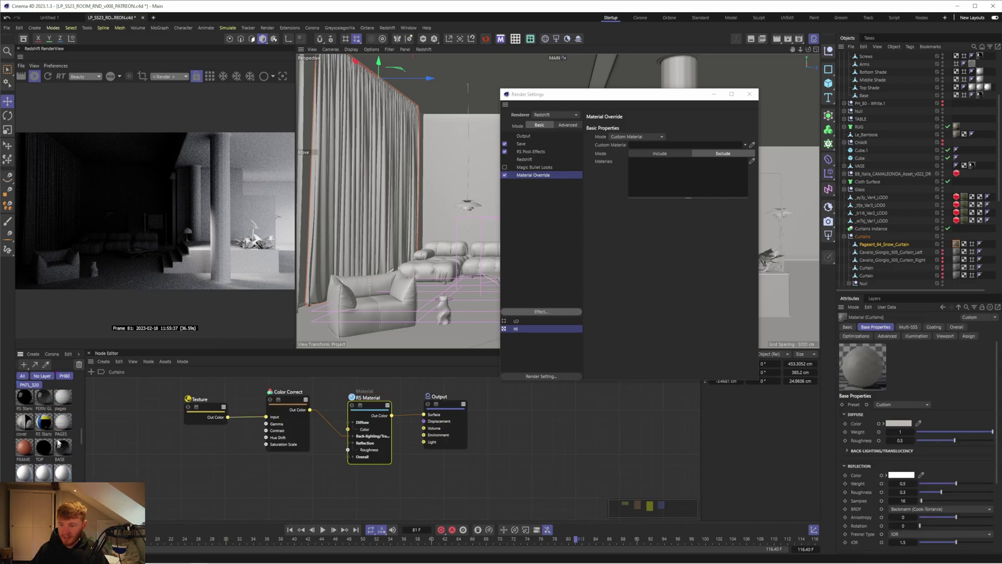
{"action": "scroll", "coordinate": [56, 443], "scroll_direction": "down", "scroll_amount": 5}
{"action": "left_click_drag", "start_coordinate": [40, 428], "coordinate": [667, 180]}
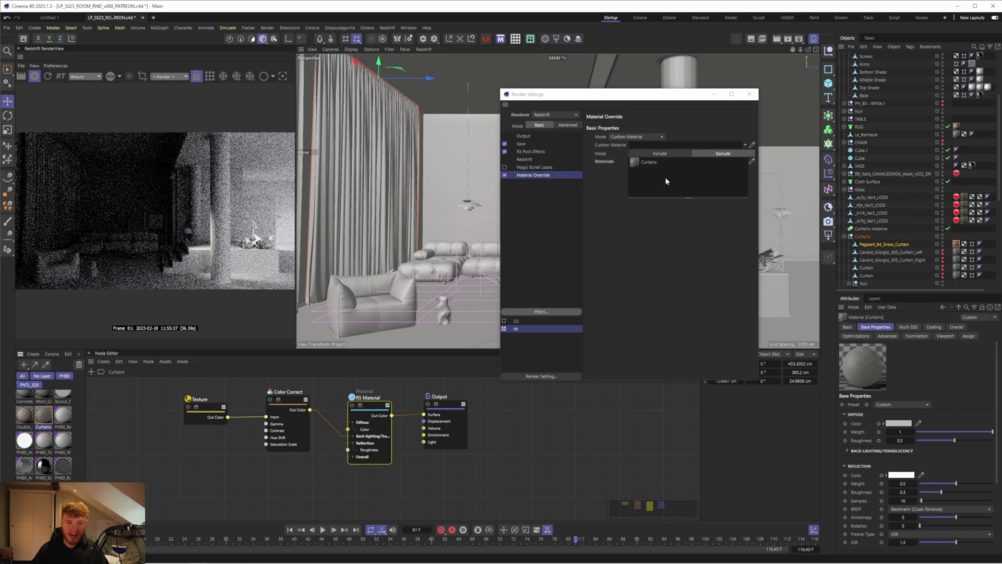
Hide the Curtains group in the viewport and exclude the Glass_Pane's WINDOW_PANE material from the Material Override
{"action": "left_click", "coordinate": [944, 236]}
{"action": "left_click", "coordinate": [391, 181]}
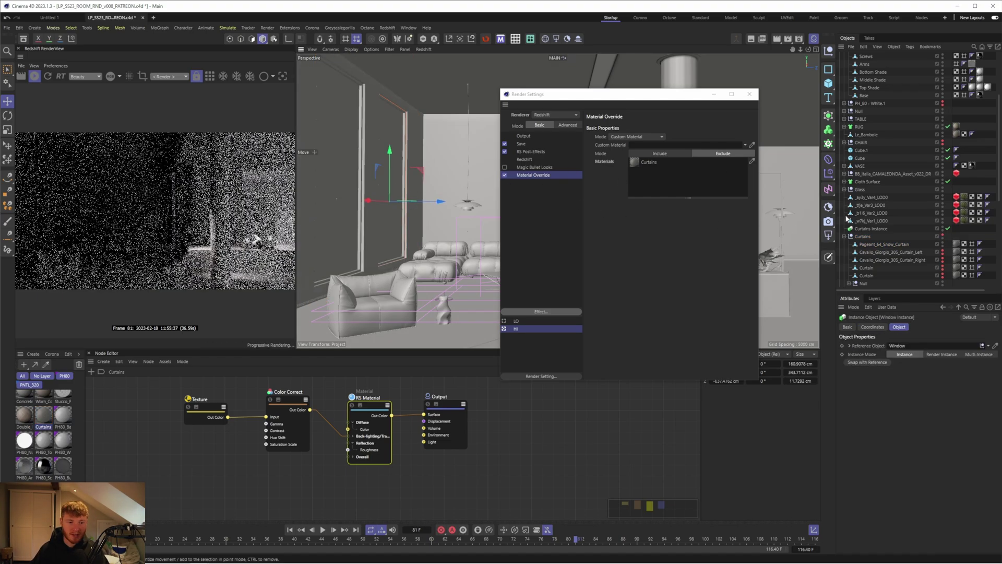
{"action": "scroll", "coordinate": [932, 214], "scroll_direction": "down", "scroll_amount": 8}
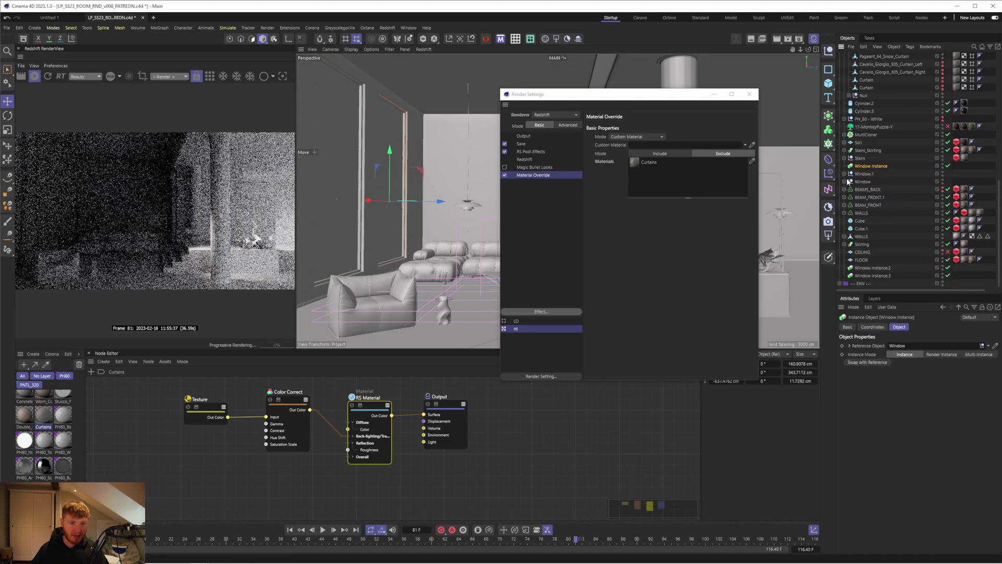
{"action": "left_click", "coordinate": [845, 182]}
{"action": "left_click", "coordinate": [964, 190]}
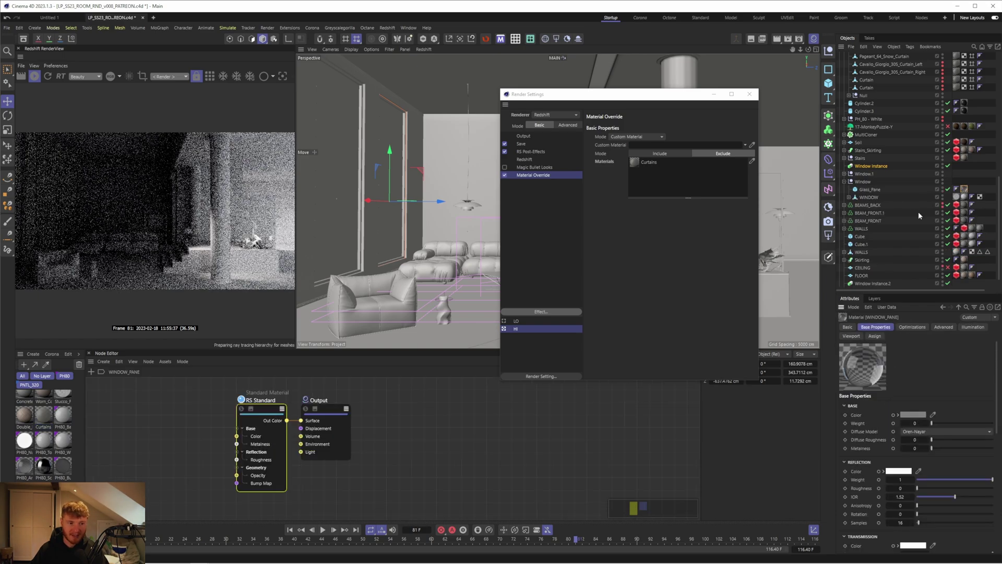
{"action": "scroll", "coordinate": [47, 439], "scroll_direction": "down", "scroll_amount": 5}
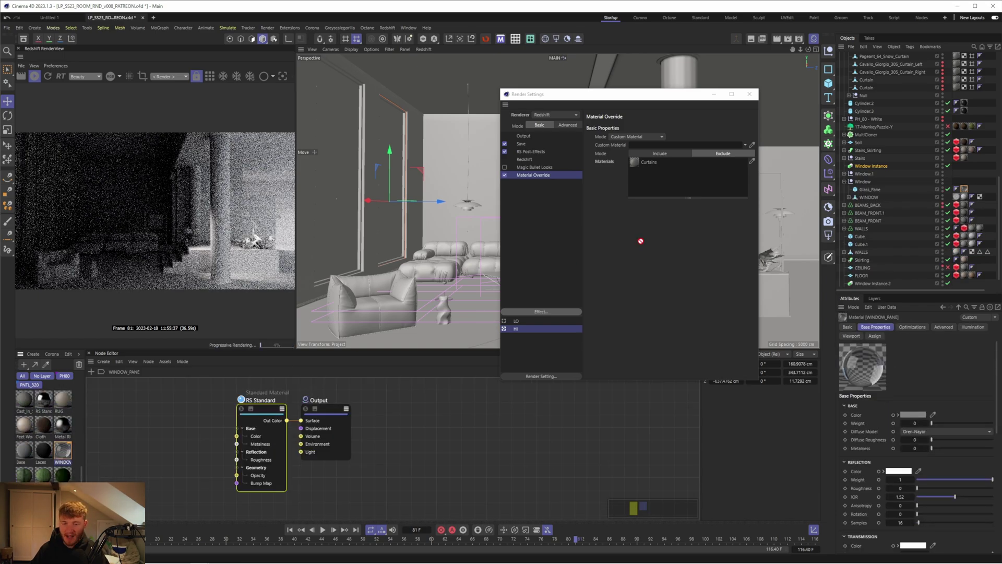
{"action": "left_click_drag", "start_coordinate": [643, 240], "coordinate": [680, 167]}
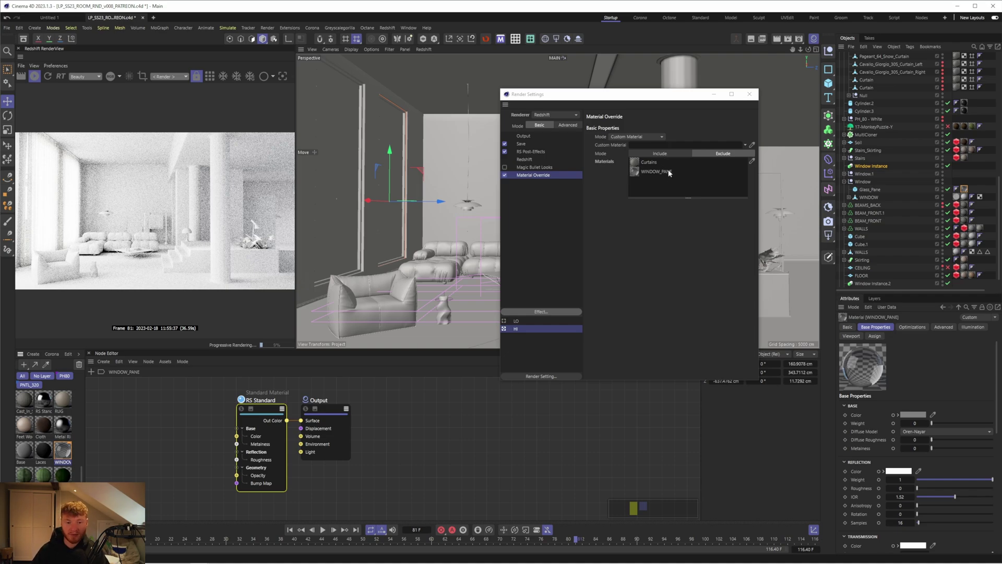
{"action": "left_click", "coordinate": [750, 94]}
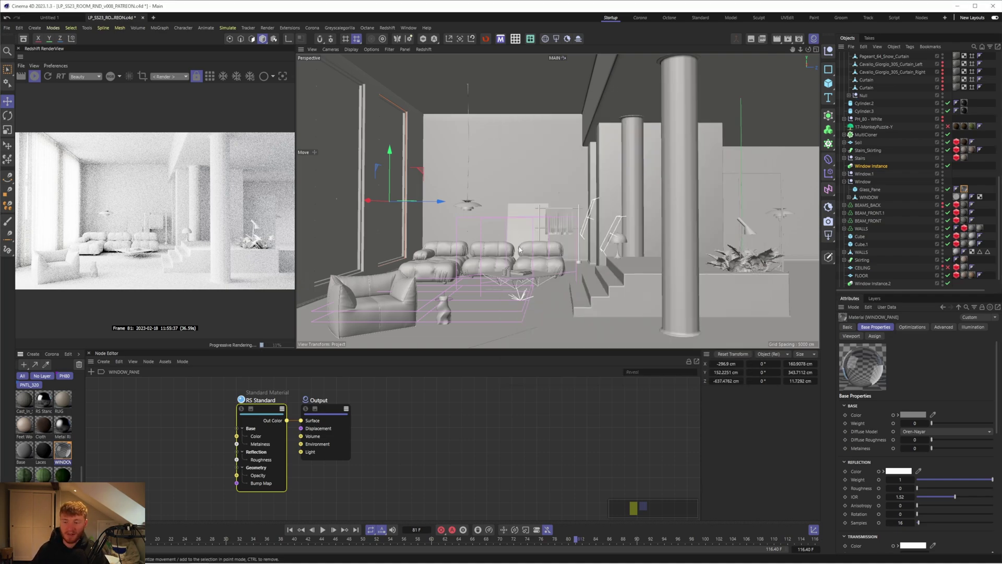
Turn off the BEAM_FRONT and BEAM_FRONT.1 volume meshers together with their Volume Builders
{"action": "left_click", "coordinate": [689, 261]}
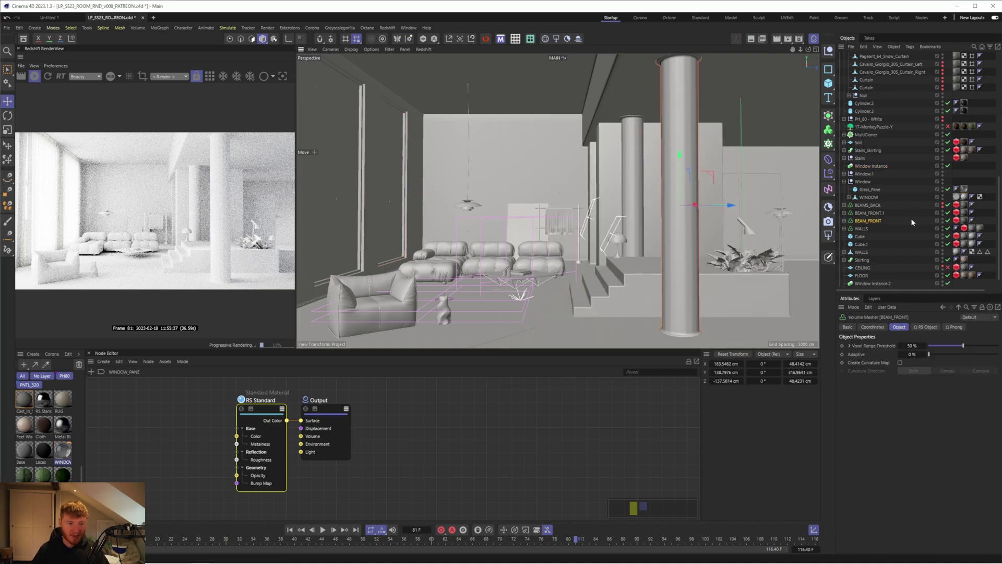
{"action": "left_click", "coordinate": [845, 221]}
{"action": "left_click", "coordinate": [845, 237]}
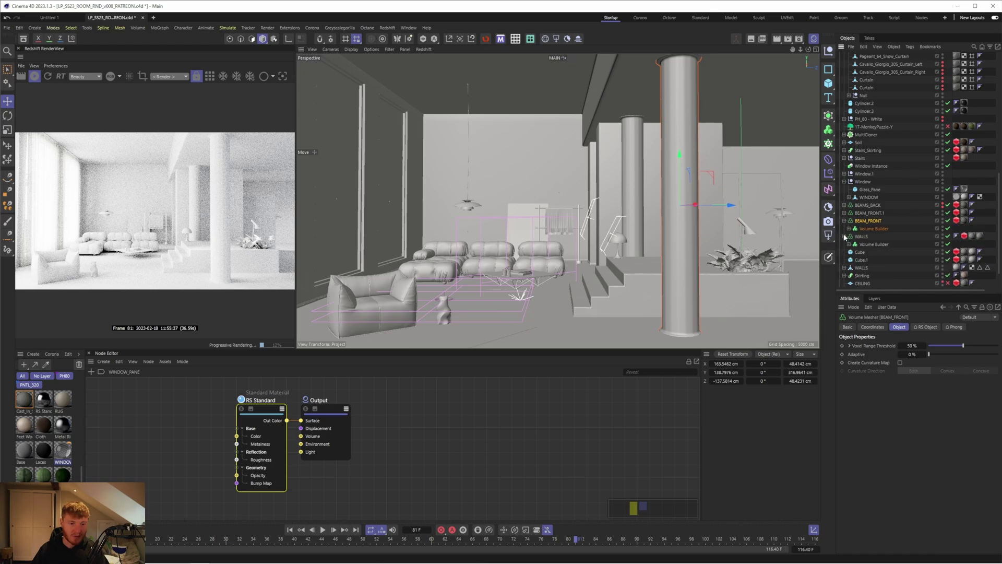
{"action": "left_click", "coordinate": [947, 229]}
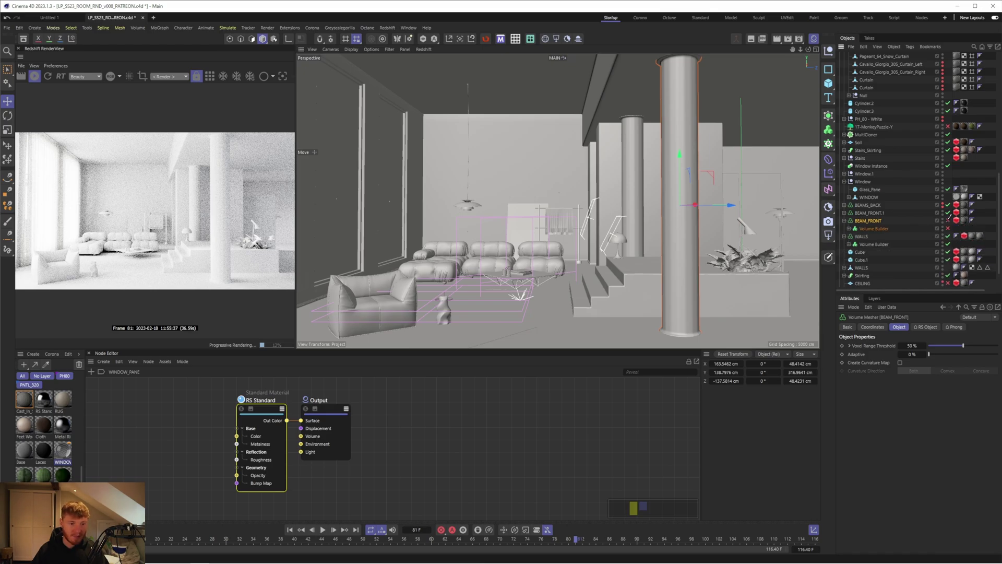
{"action": "left_click", "coordinate": [846, 213]}
{"action": "left_click", "coordinate": [948, 221]}
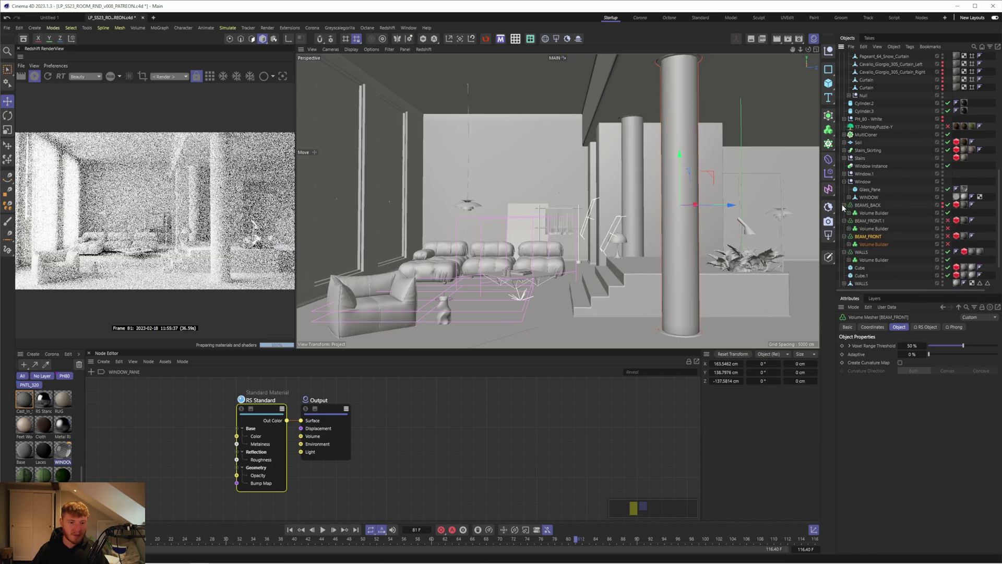
Delete the BEAMS_BACK volume mesher and turn off the WALLS volume mesher with its Volume Builder
{"action": "left_click", "coordinate": [865, 206]}
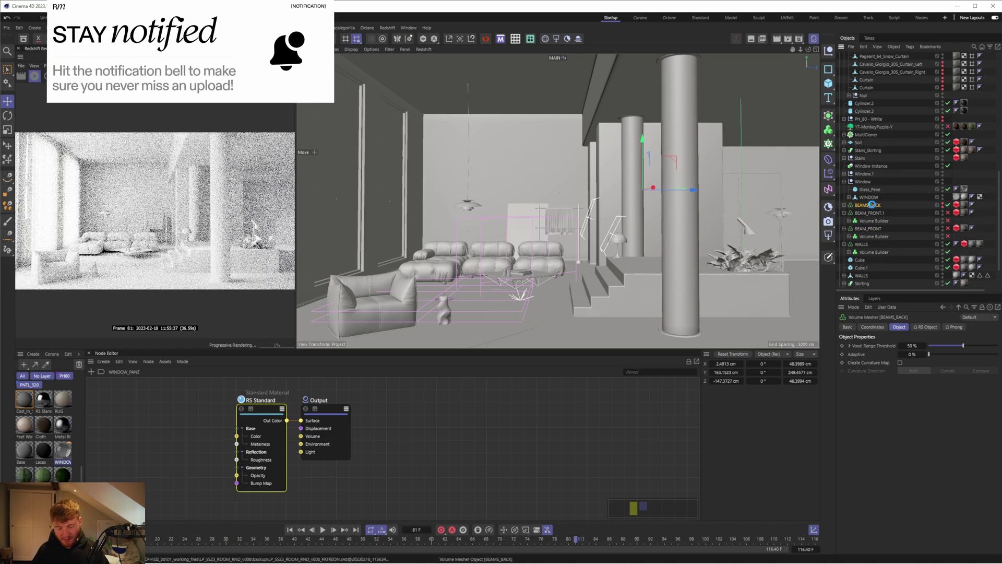
{"action": "key", "text": "Delete"}
{"action": "left_click", "coordinate": [874, 244]}
{"action": "left_click", "coordinate": [948, 244]}
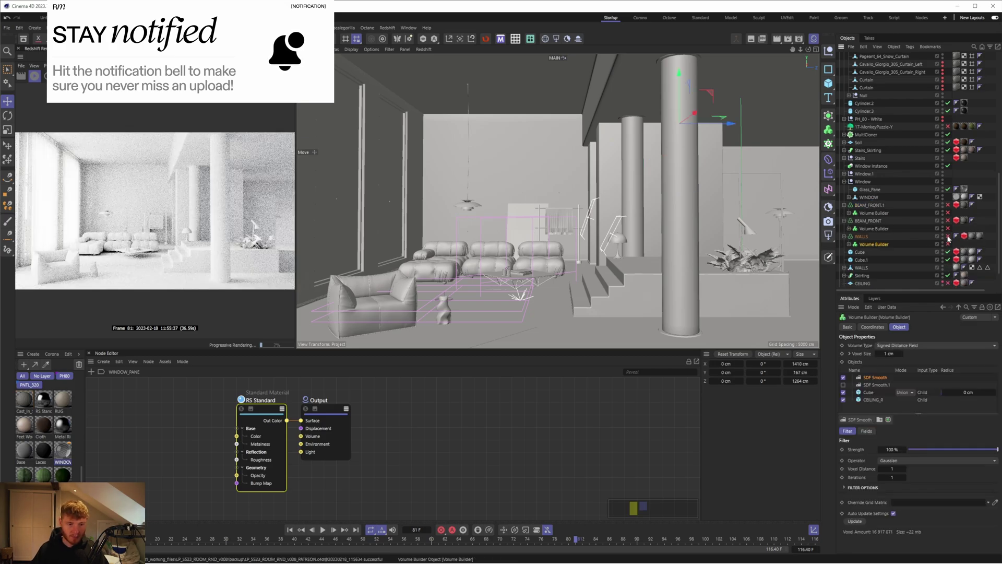
{"action": "left_click", "coordinate": [583, 298]}
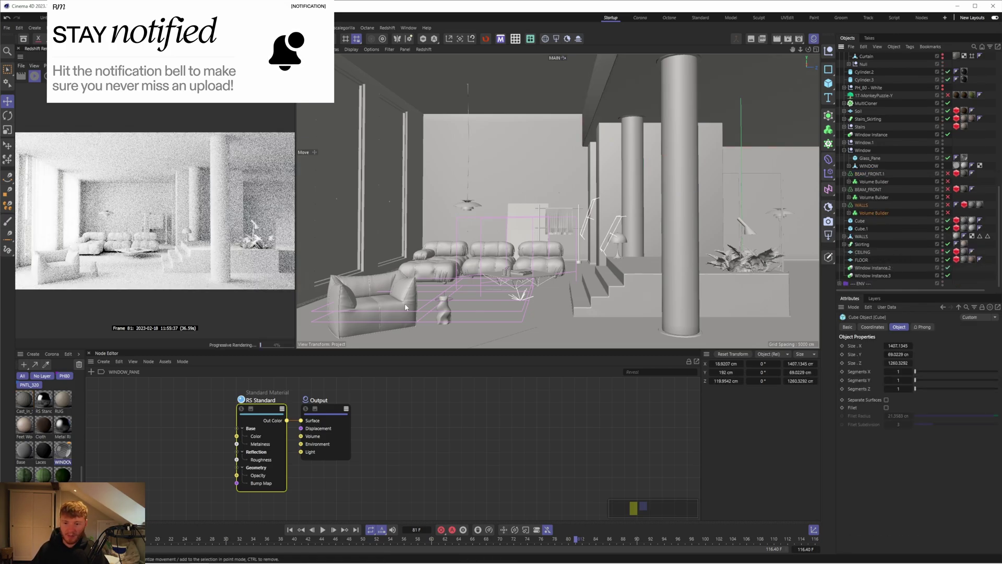
Expand the LIGHTS and Daytime groups and turn off HDR_FILL, Tree_Light, Tree_Light.1 and BACK_Light
{"action": "scroll", "coordinate": [846, 231], "scroll_direction": "up", "scroll_amount": 5}
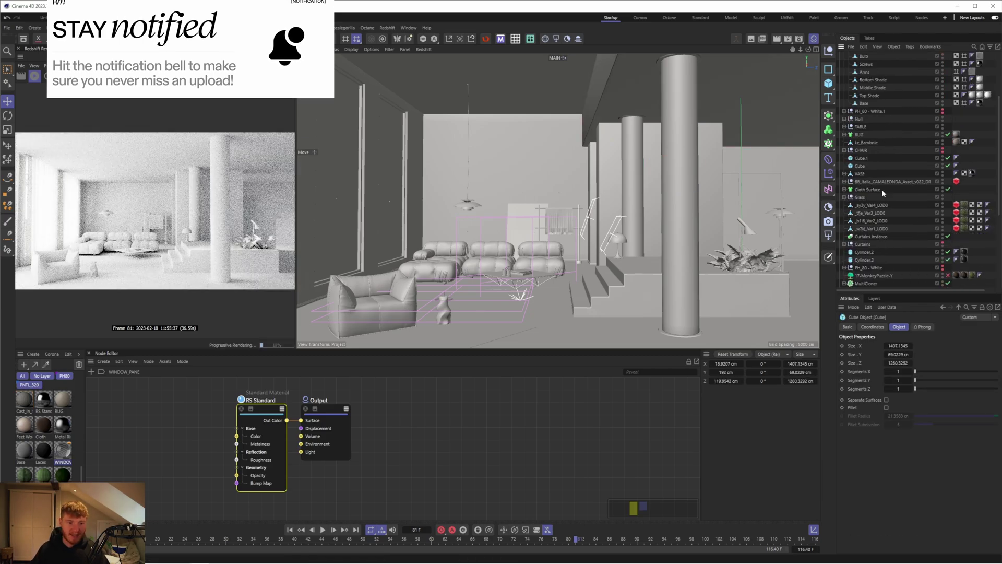
{"action": "scroll", "coordinate": [886, 193], "scroll_direction": "up", "scroll_amount": 5}
{"action": "left_click", "coordinate": [839, 79]}
{"action": "left_click", "coordinate": [839, 64]}
{"action": "left_click", "coordinate": [844, 80]}
{"action": "left_click_drag", "start_coordinate": [906, 111], "coordinate": [908, 83]}
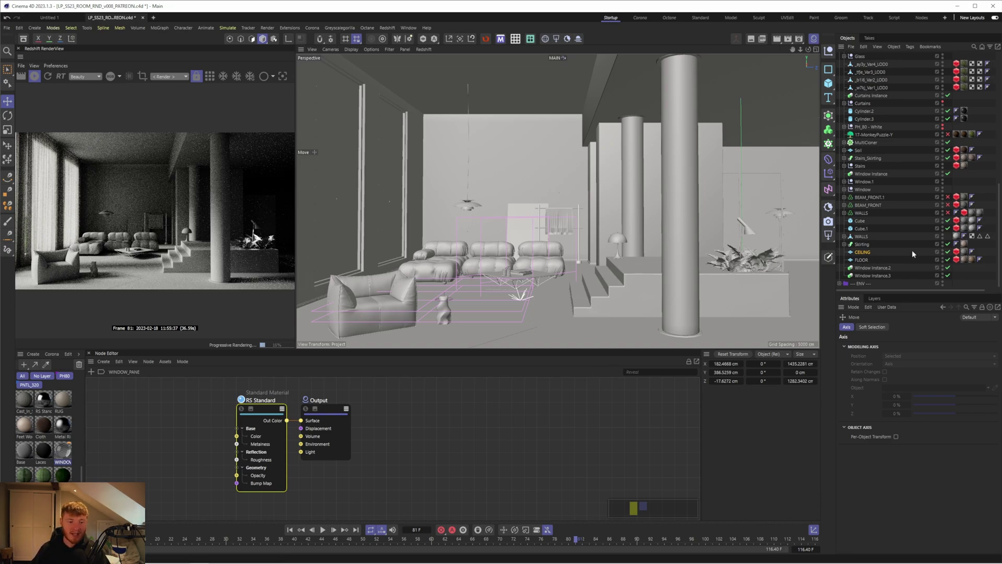
Set the RS Sky's Sun Disk Scale to 1 to try sharper sun shadows
{"action": "scroll", "coordinate": [902, 246], "scroll_direction": "up", "scroll_amount": 10}
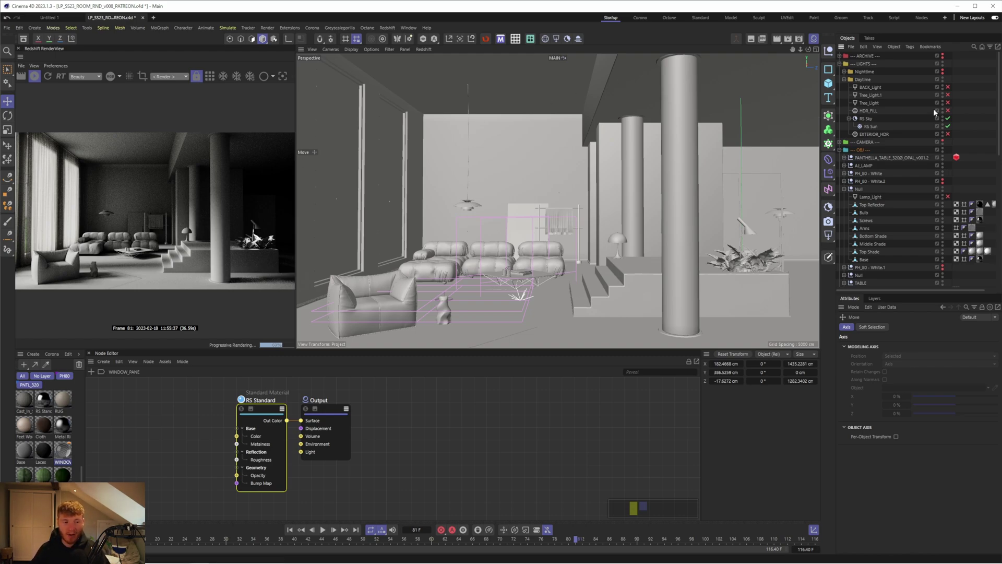
{"action": "left_click", "coordinate": [877, 119]}
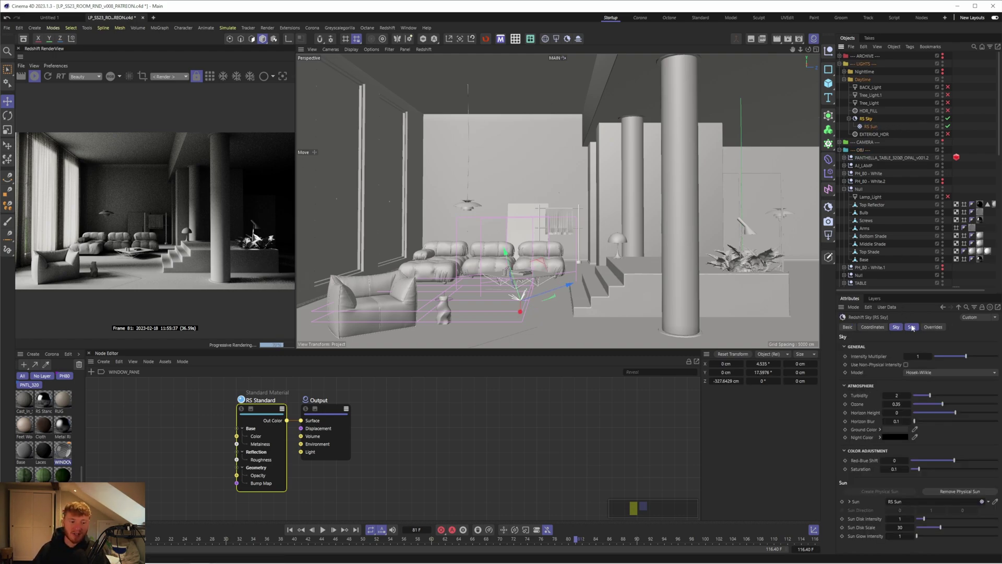
{"action": "left_click", "coordinate": [913, 327]}
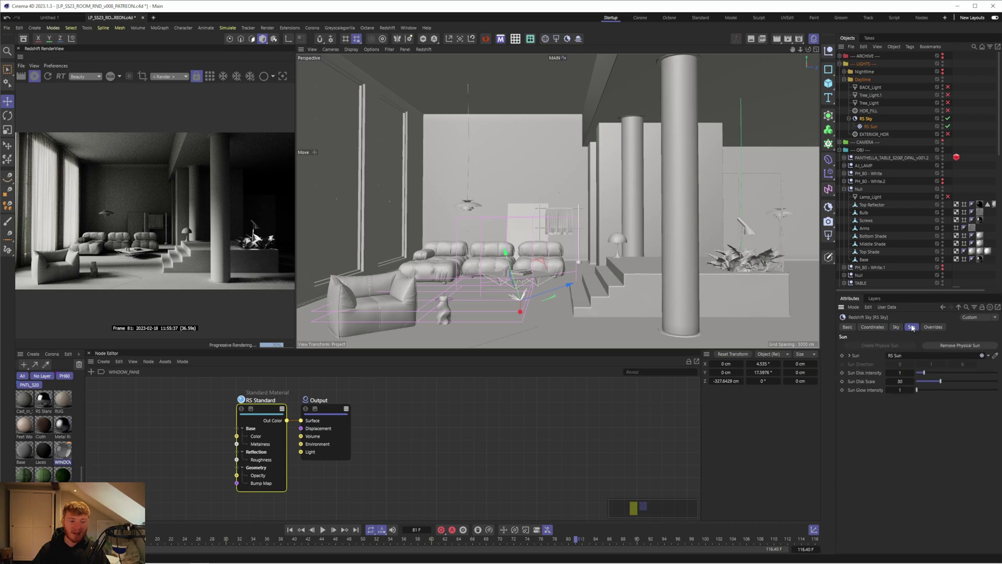
{"action": "left_click", "coordinate": [900, 382]}
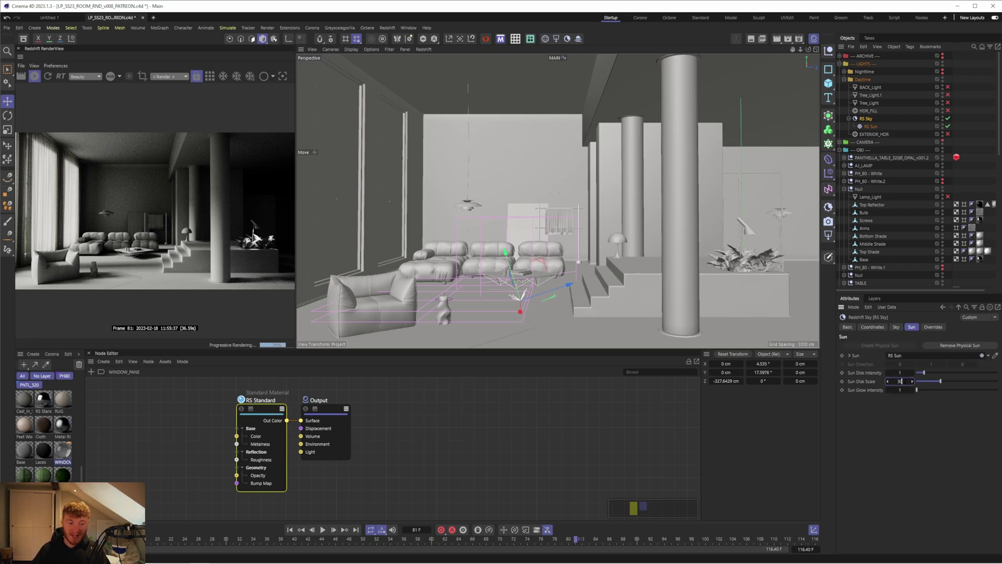
{"action": "type", "text": "1"}
{"action": "key", "text": "Return"}
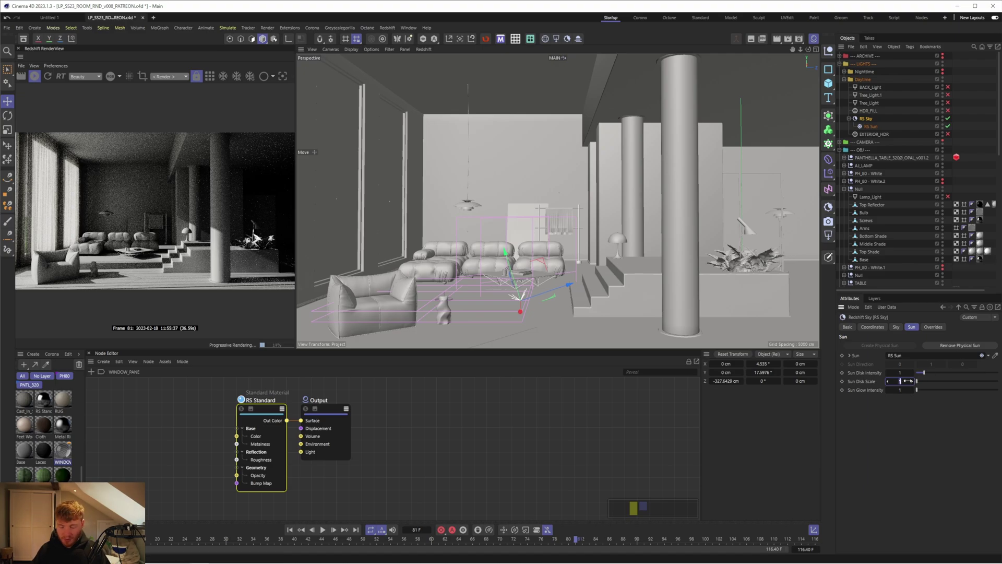
Try a Sun Disk Scale of 10 on the RS Sky and set it back to 30
{"action": "key", "text": "Return"}
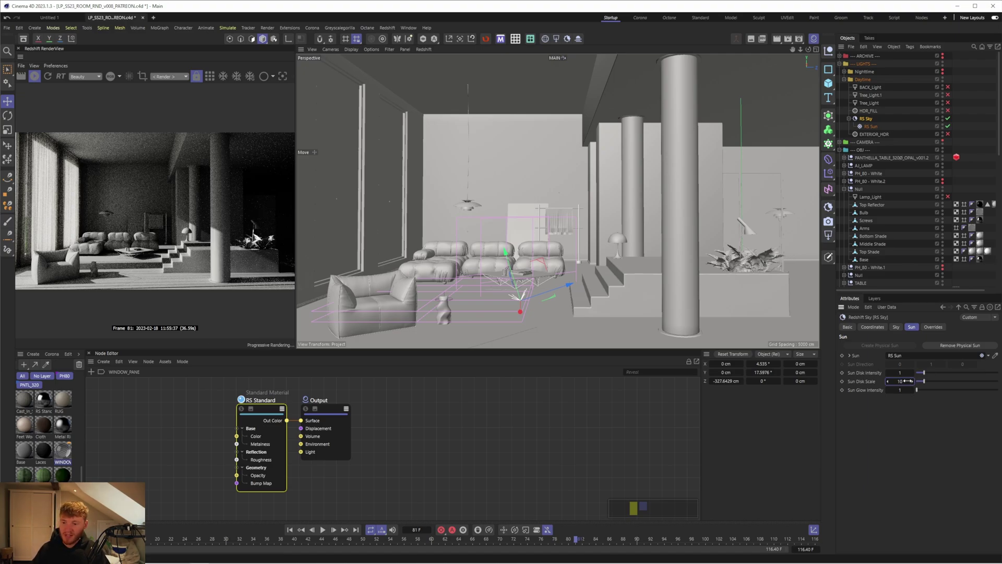
{"action": "double_click", "coordinate": [903, 381]}
{"action": "left_click_drag", "start_coordinate": [902, 381], "coordinate": [902, 381]}
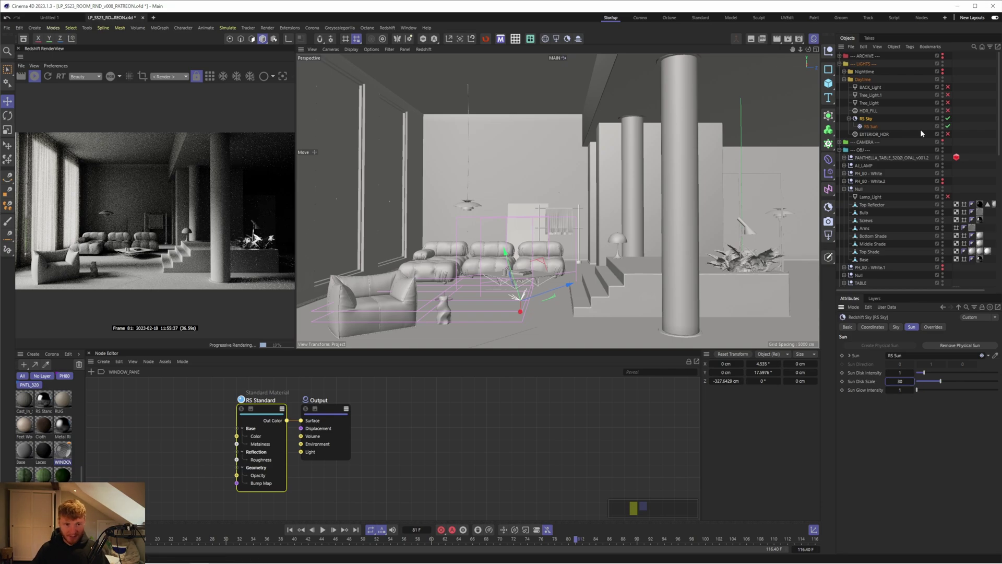
Review the texture image in the HDR_FILL dome light's object settings and turn the light on
{"action": "left_click", "coordinate": [882, 111]}
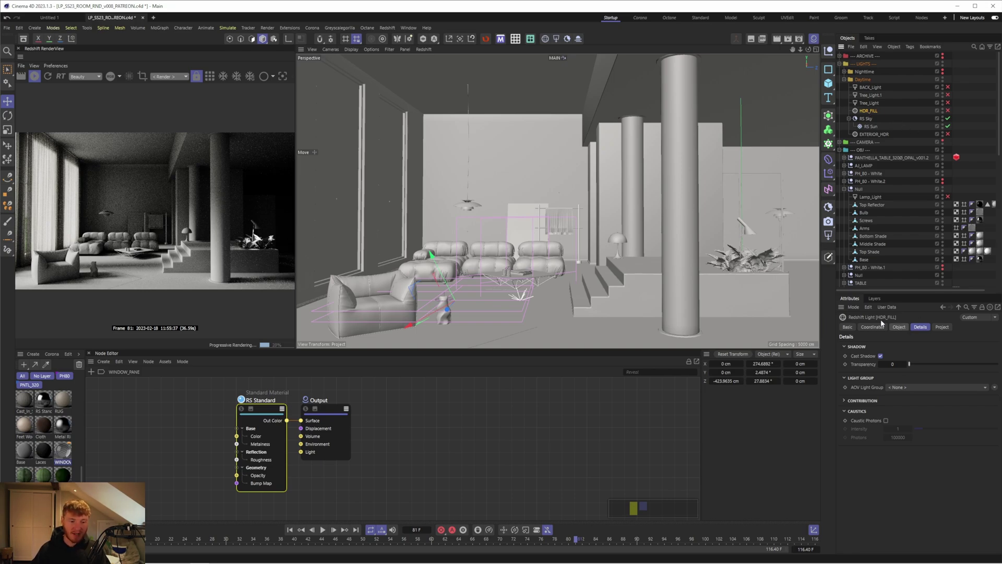
{"action": "left_click", "coordinate": [899, 327]}
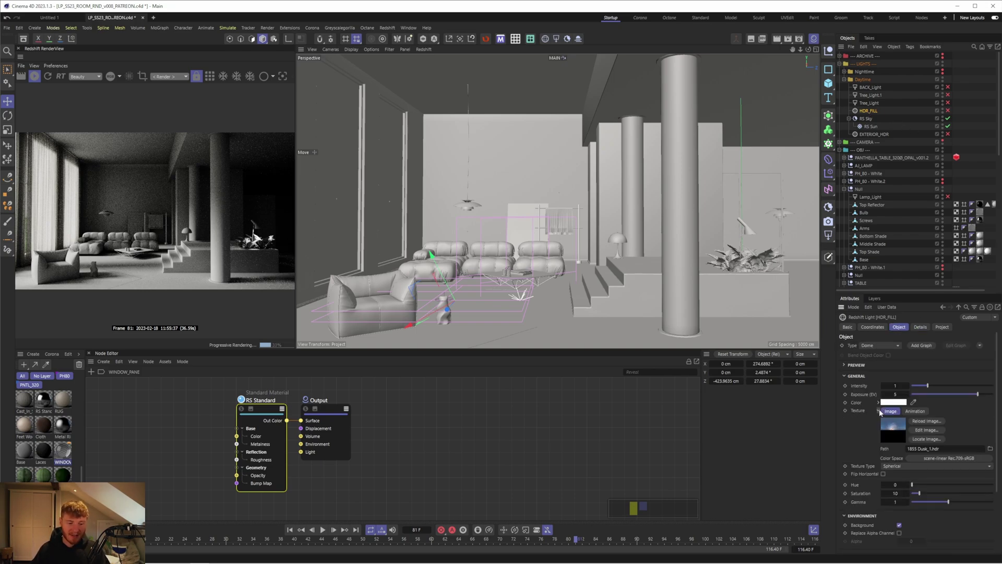
{"action": "left_click", "coordinate": [885, 411]}
{"action": "left_click", "coordinate": [895, 410]}
{"action": "left_click", "coordinate": [948, 110]}
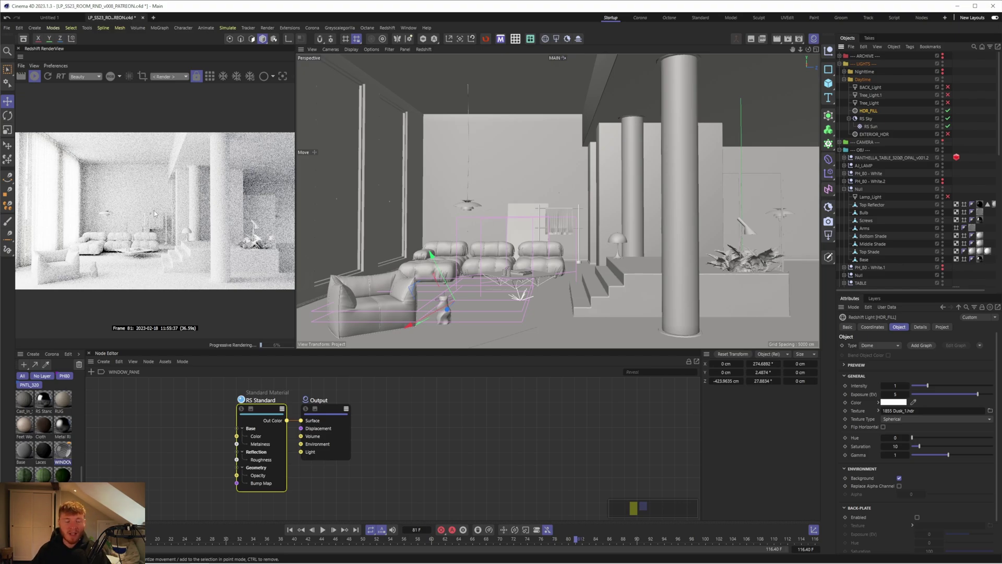
Try HDR_FILL at a lower Exposure with the RS Sky and RS Sun off, restoring Exposure 5 and both lights
{"action": "left_click", "coordinate": [949, 119]}
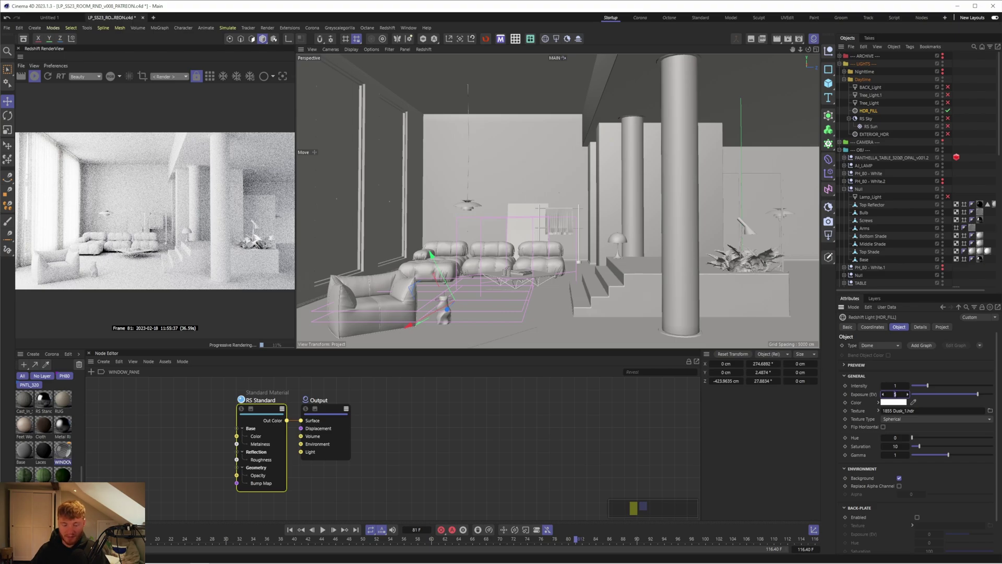
{"action": "key", "text": "Return"}
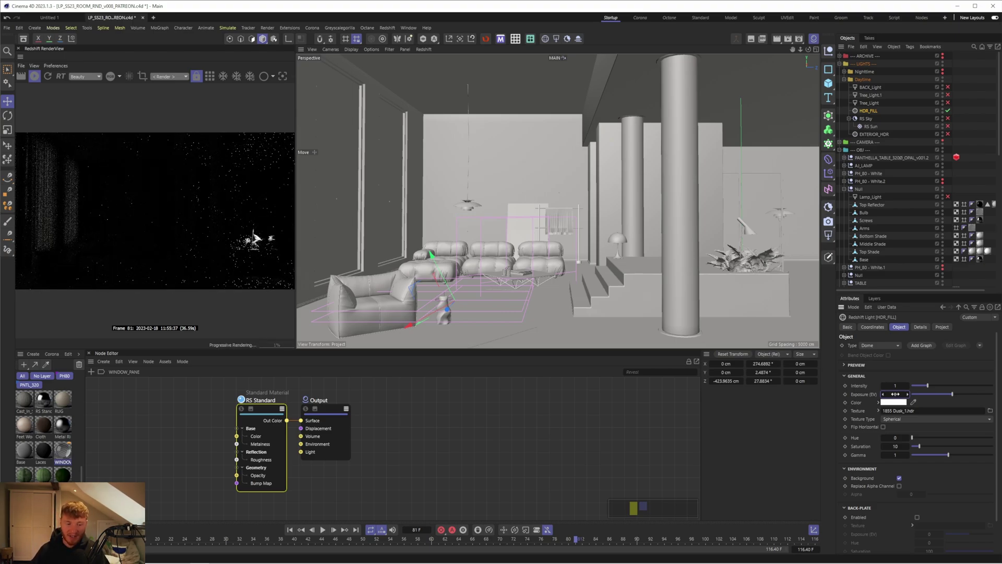
{"action": "left_click_drag", "start_coordinate": [895, 395], "coordinate": [898, 395]}
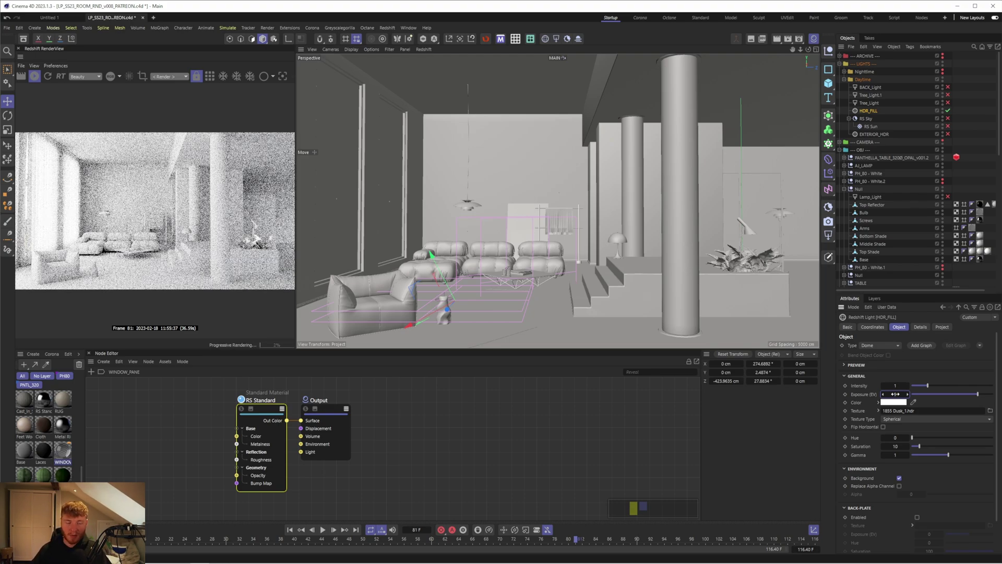
{"action": "left_click", "coordinate": [948, 126]}
{"action": "left_click", "coordinate": [949, 119]}
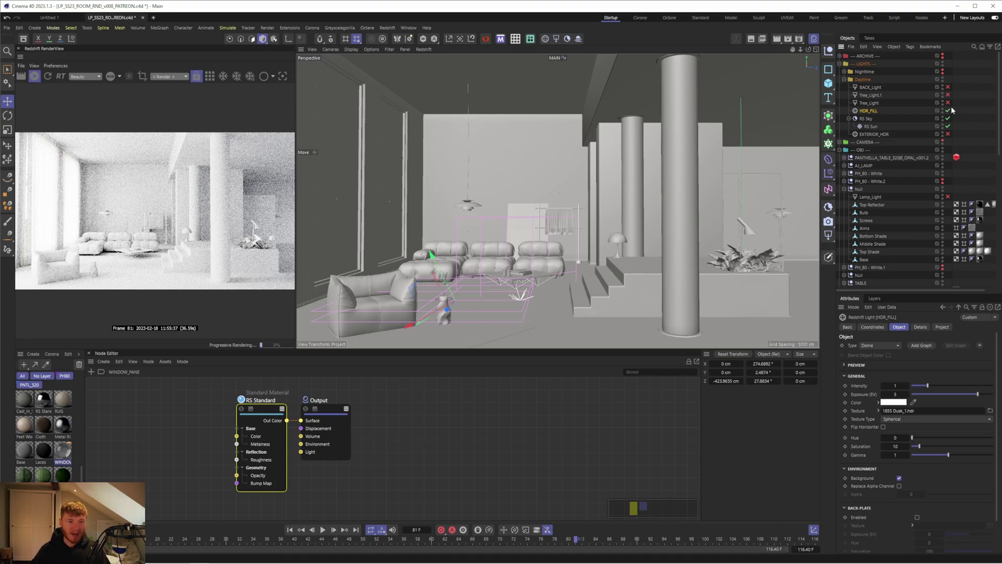
Inspect the object settings of the BACK_Light, Tree_Light.1 and Tree_Light area lights
{"action": "left_click", "coordinate": [870, 87]}
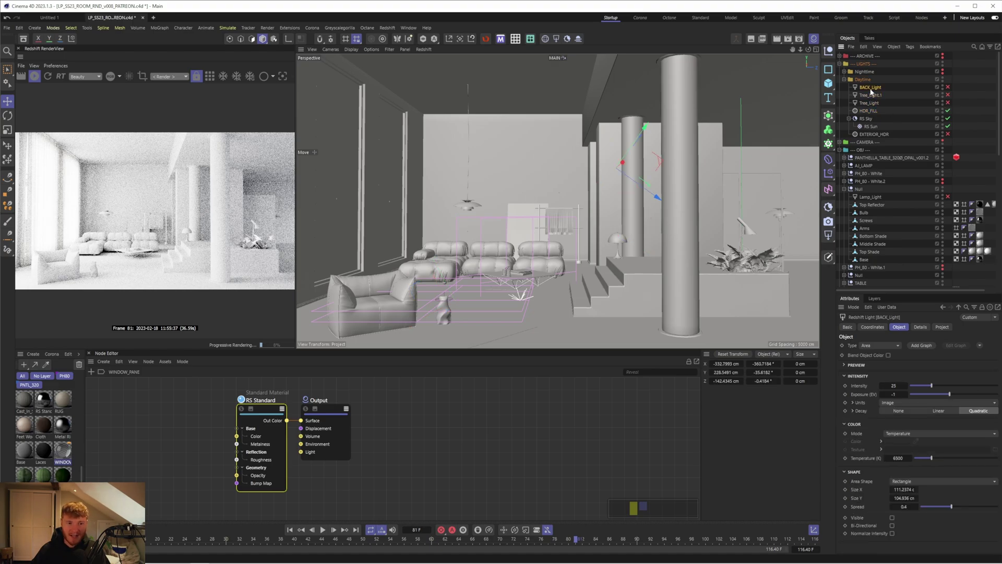
{"action": "left_click", "coordinate": [870, 95]}
{"action": "left_click", "coordinate": [869, 103]}
{"action": "left_click", "coordinate": [870, 95]}
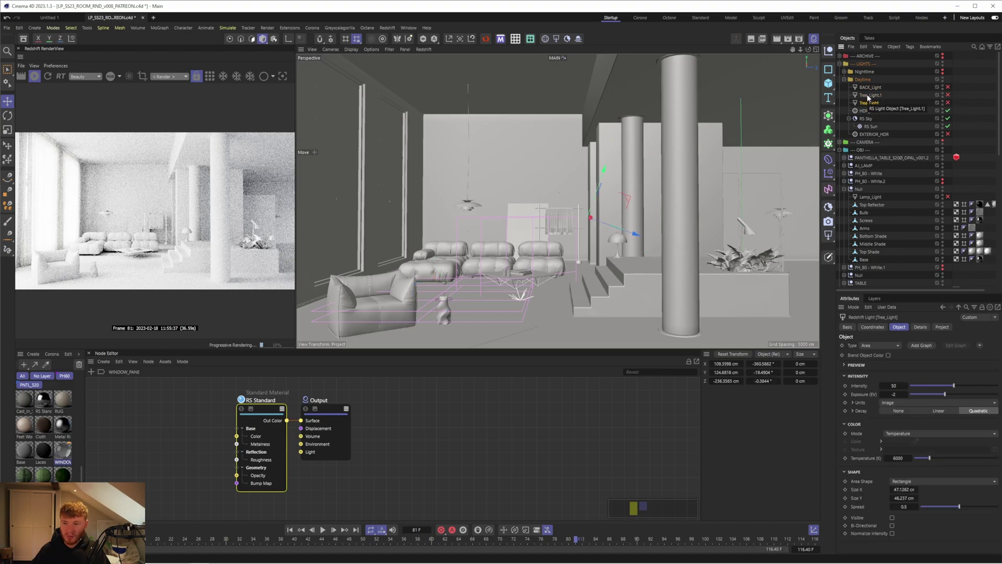
Isolate Tree_Light by turning off RS Sun, RS Sky and HDR_FILL and turning Tree_Light on
{"action": "left_click", "coordinate": [948, 127]}
{"action": "left_click", "coordinate": [905, 103]}
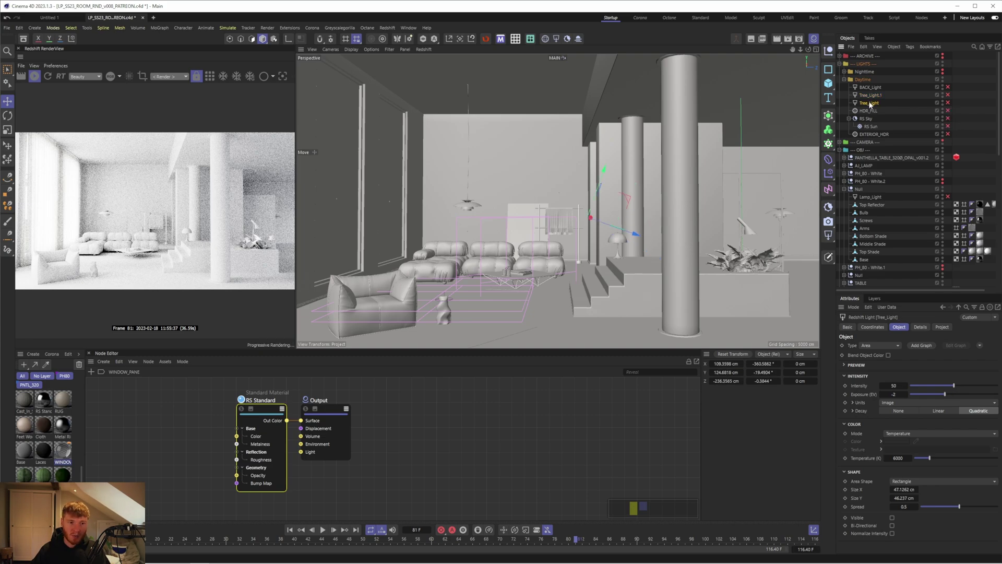
{"action": "left_click", "coordinate": [948, 103]}
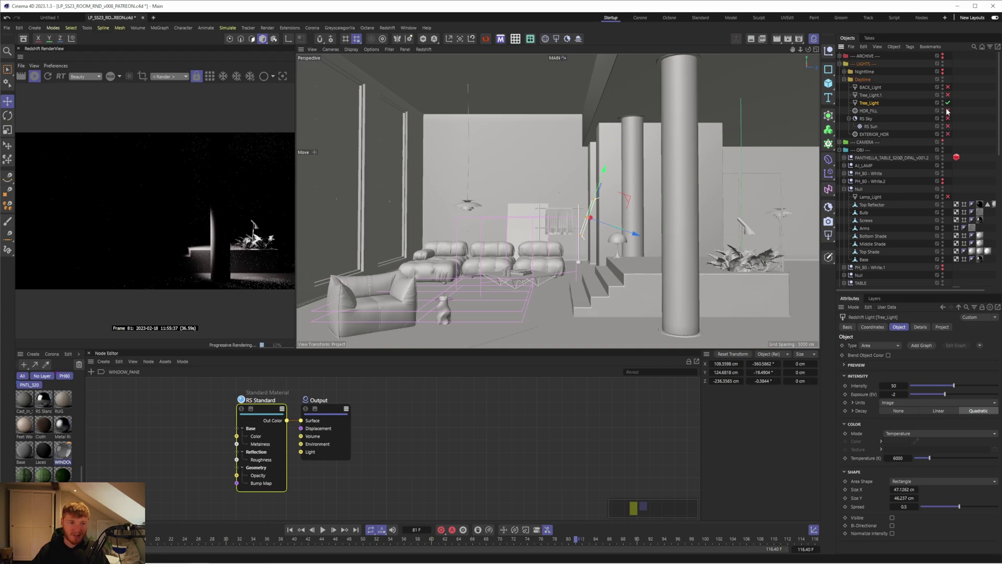
Turn RS Sun, RS Sky and HDR_FILL back on and compare the plant area in a render region with Tree_Light off
{"action": "left_click_drag", "start_coordinate": [948, 127], "coordinate": [949, 110]}
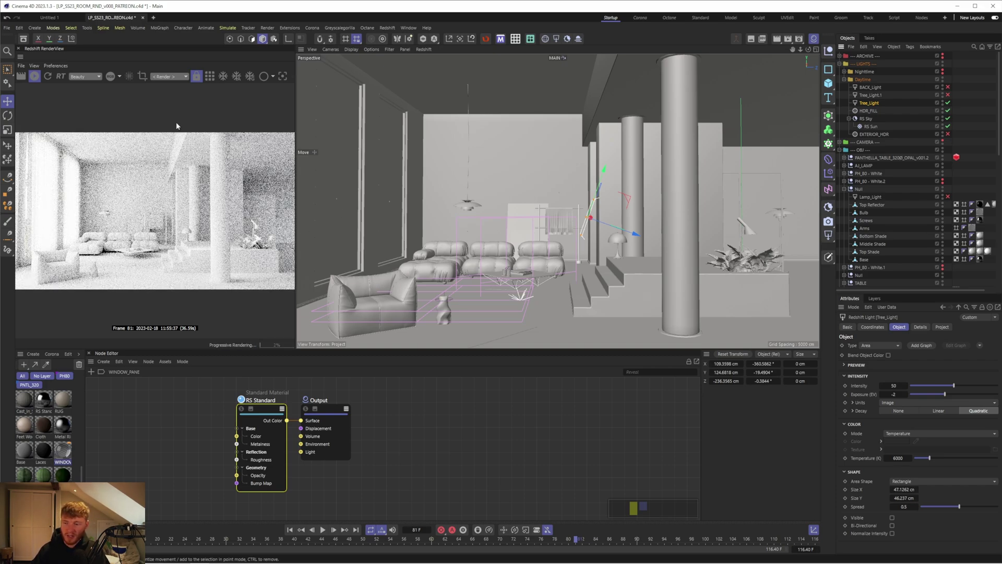
{"action": "left_click", "coordinate": [142, 76]}
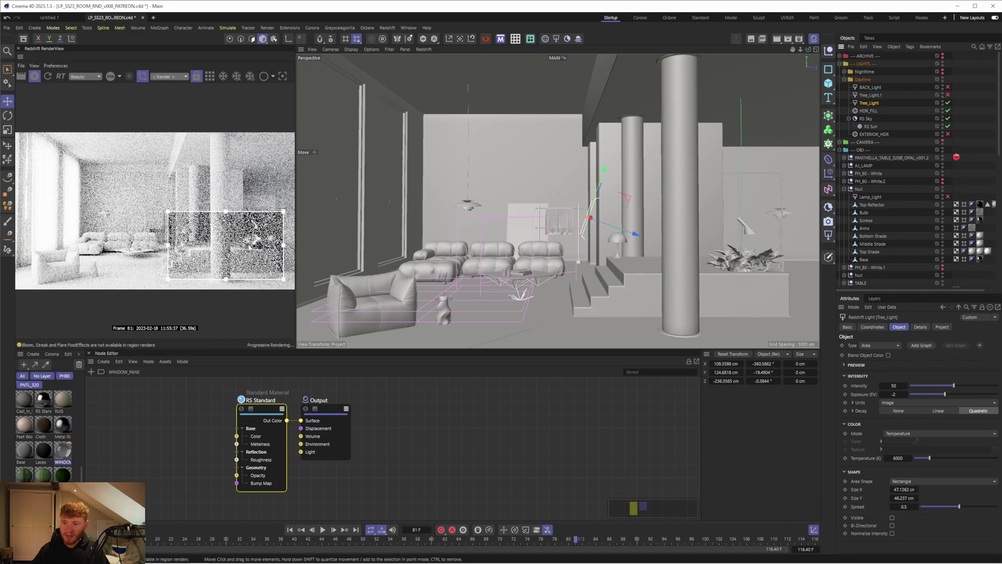
{"action": "left_click", "coordinate": [949, 103]}
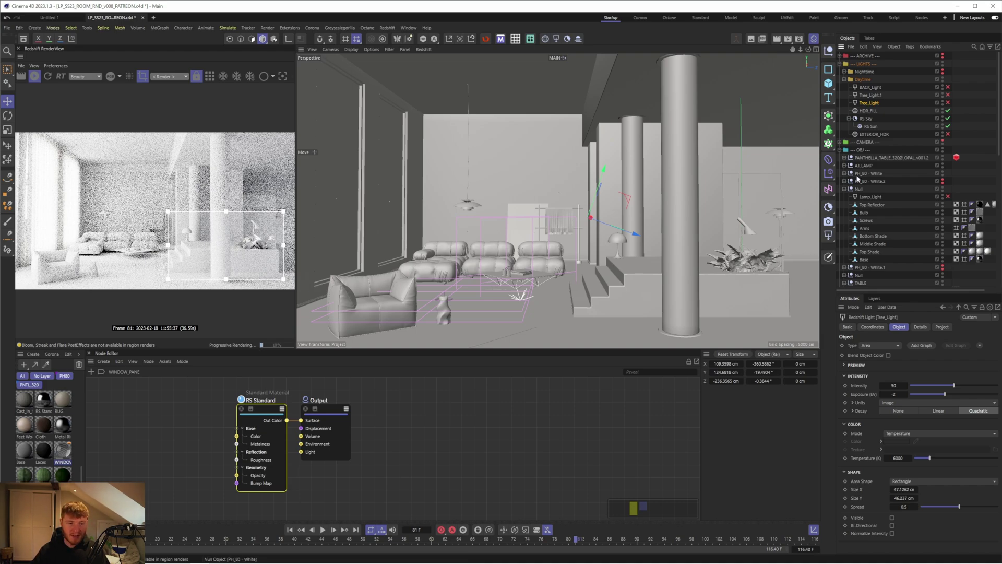
Select the LAMP object above the plants in the viewport and expand its AJ_LAMP group
{"action": "left_click", "coordinate": [746, 227]}
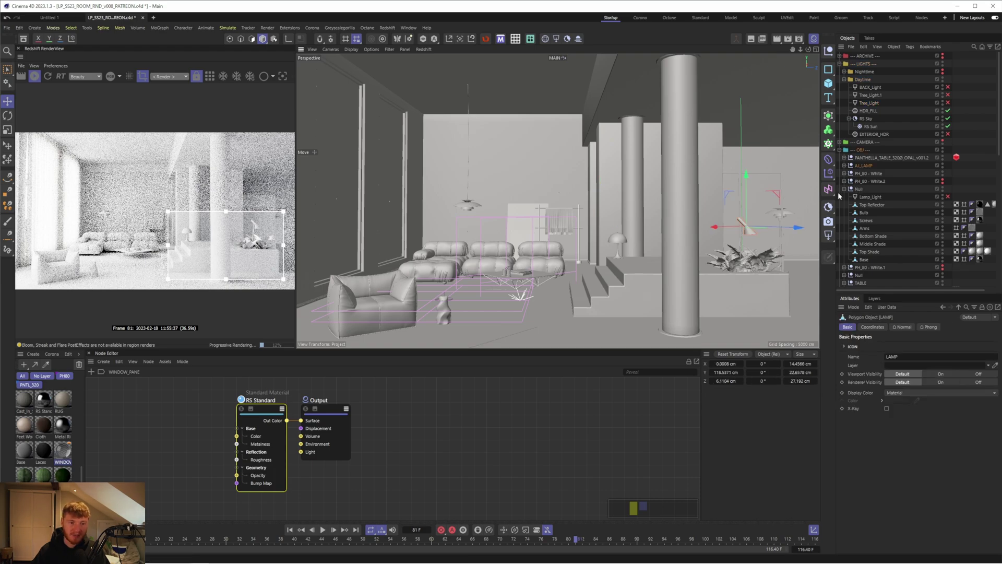
{"action": "left_click", "coordinate": [844, 166]}
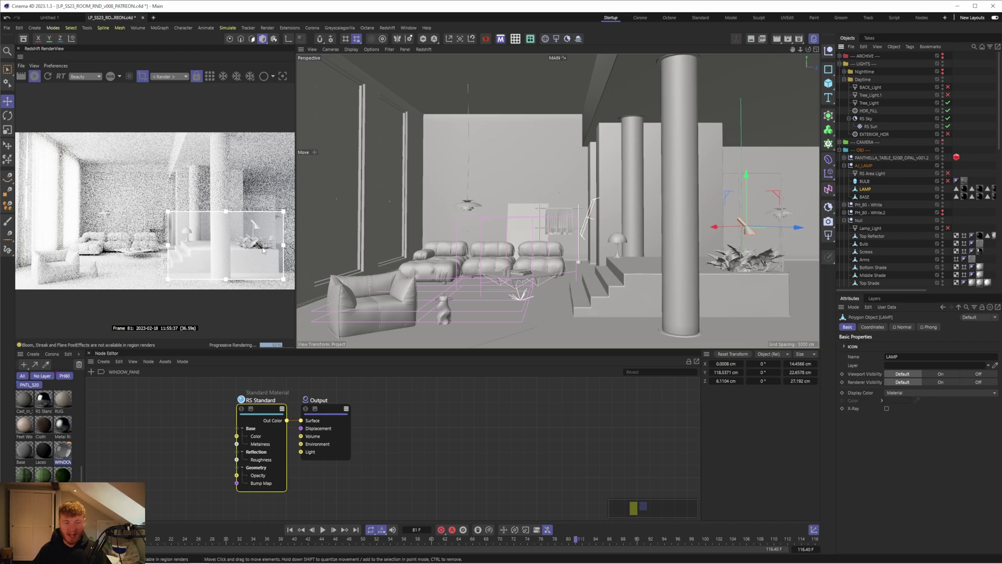
Select Tree_Light and review its Spread and color Temperature values
{"action": "left_click", "coordinate": [870, 103]}
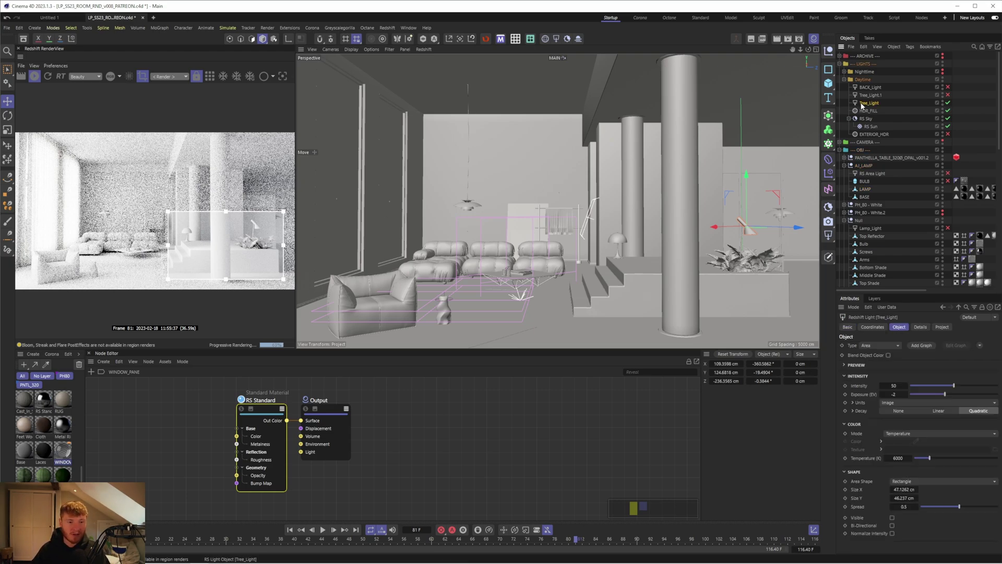
{"action": "left_click", "coordinate": [905, 507]}
{"action": "left_click", "coordinate": [907, 508]}
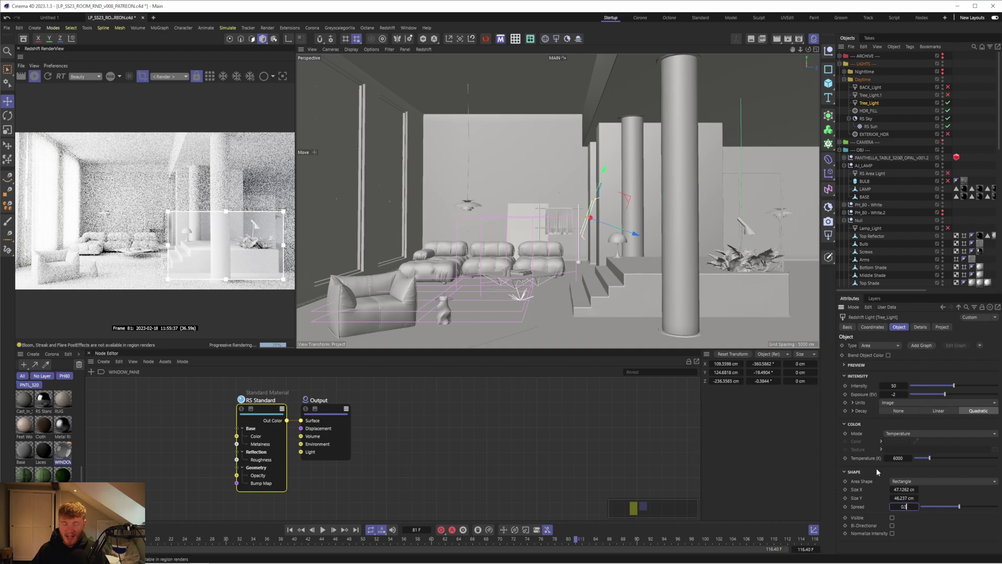
{"action": "left_click", "coordinate": [897, 458]}
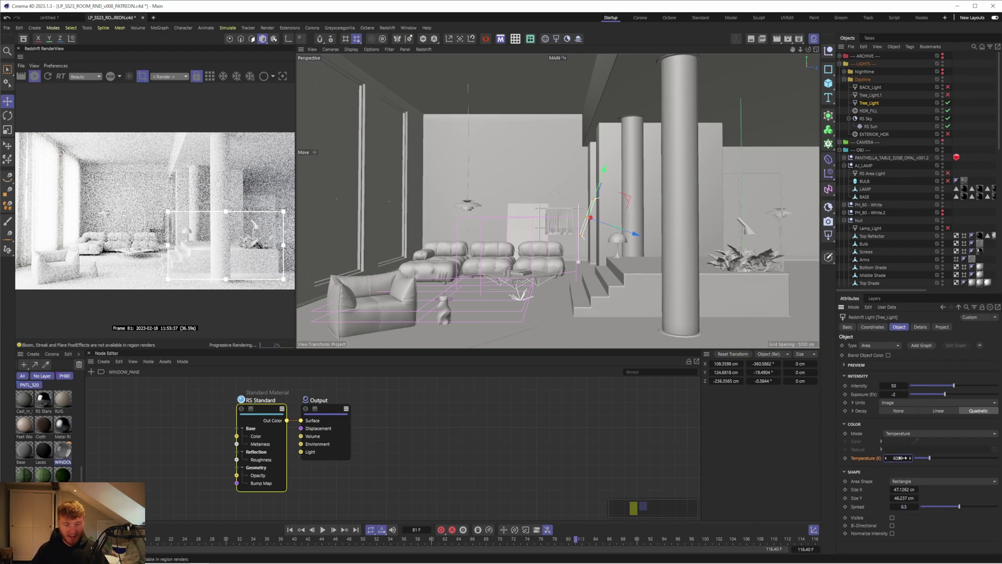
{"action": "key", "text": "Return"}
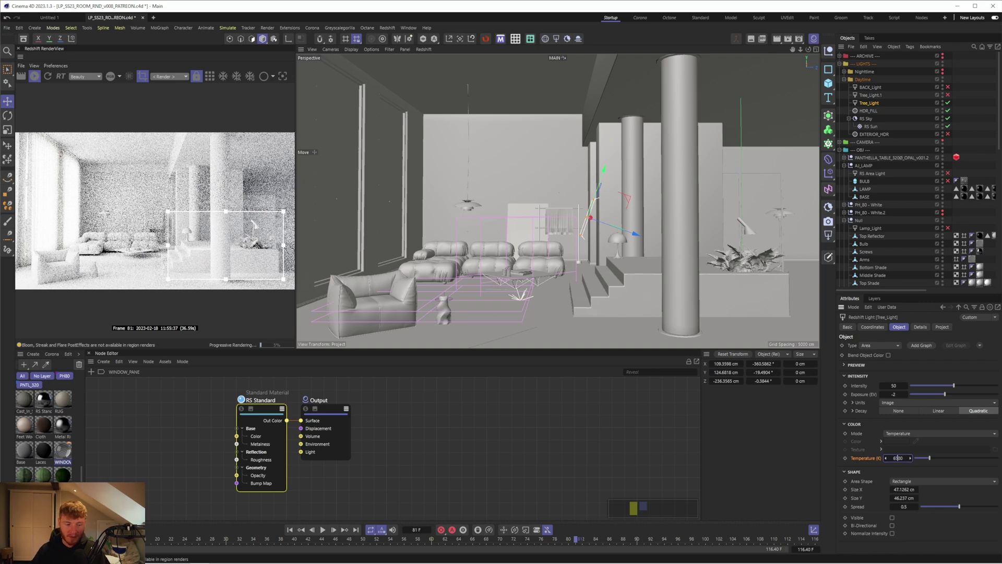
Try a Temperature of 6500 on Tree_Light, restore it to 6000, and keep the color mode on Temperature
{"action": "left_click", "coordinate": [898, 458]}
{"action": "type", "text": "6500"}
{"action": "key", "text": "Return"}
{"action": "left_click", "coordinate": [898, 458]}
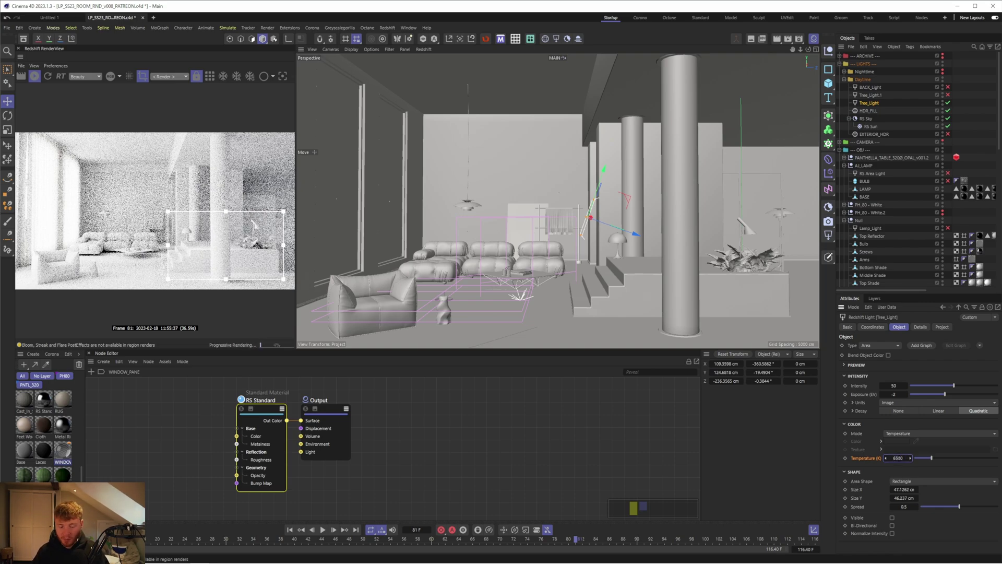
{"action": "key", "text": "BackSpace"}
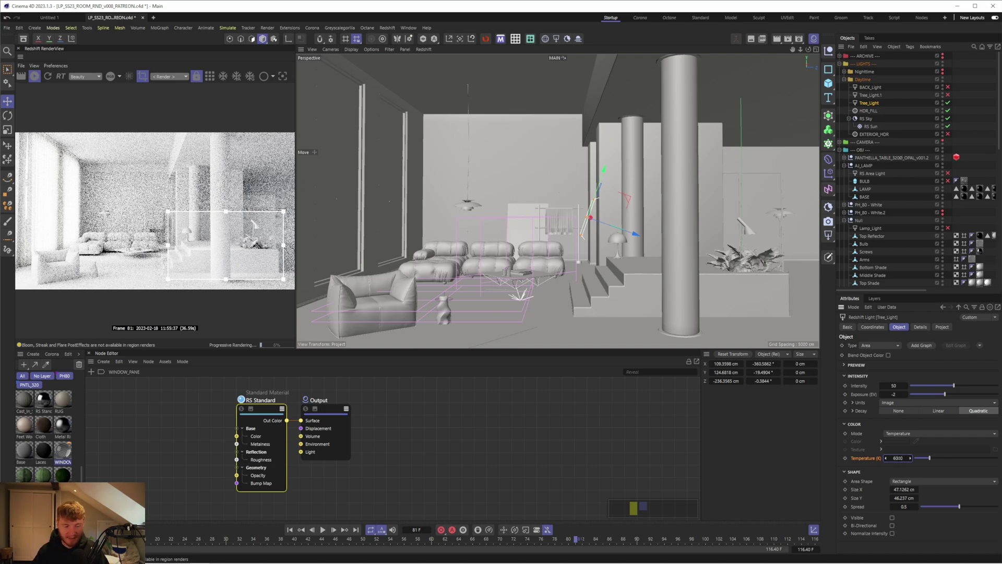
{"action": "key", "text": "Return"}
{"action": "left_click", "coordinate": [903, 433]}
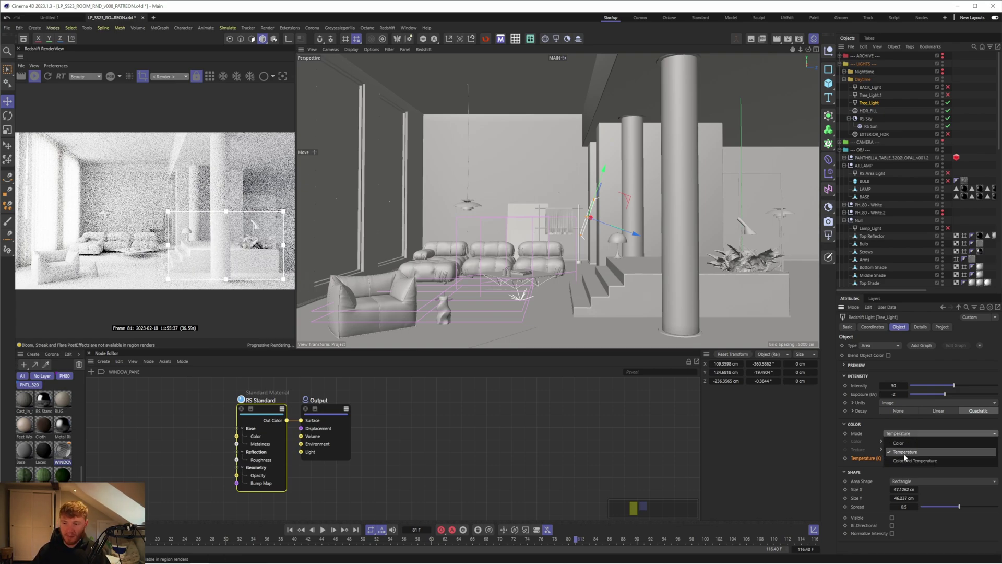
{"action": "left_click", "coordinate": [905, 454]}
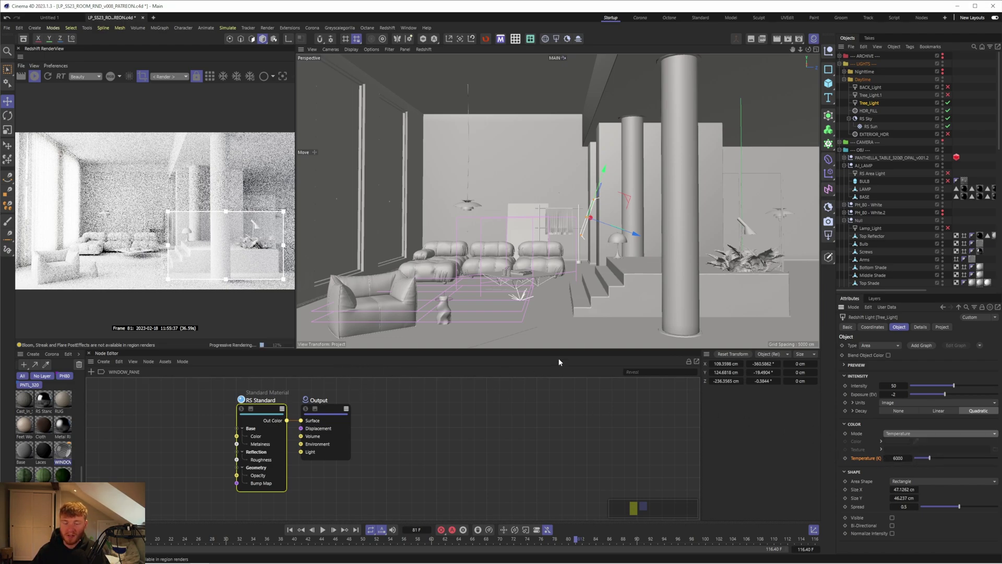
Rename Tree_Light to Plant_Light
{"action": "double_click", "coordinate": [870, 103]}
{"action": "type", "text": "Plant_Light"}
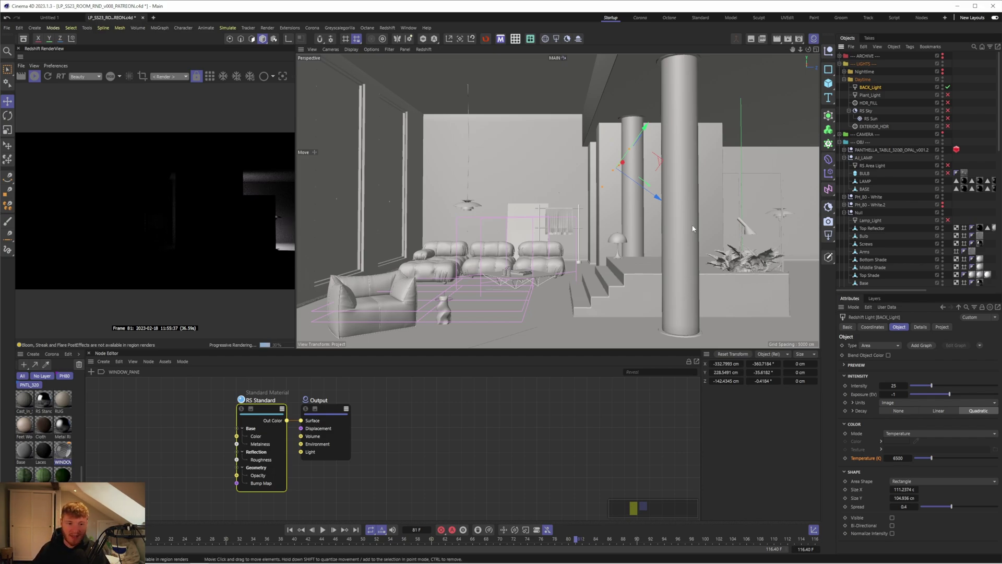
Lock the Redshift render view to the MAIN camera and switch the viewport from MAIN to the default camera
{"action": "left_click", "coordinate": [196, 77]}
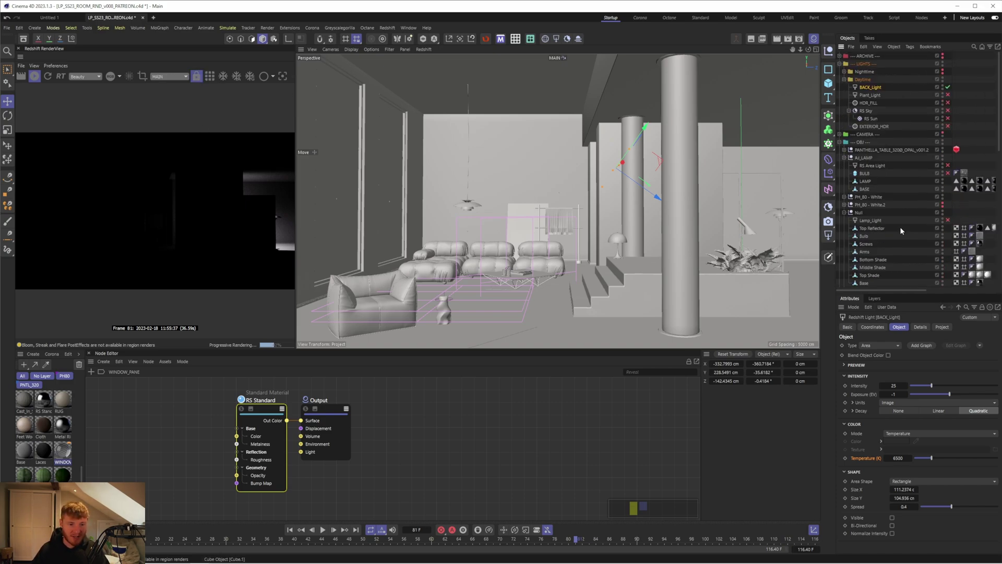
{"action": "left_click", "coordinate": [840, 134]}
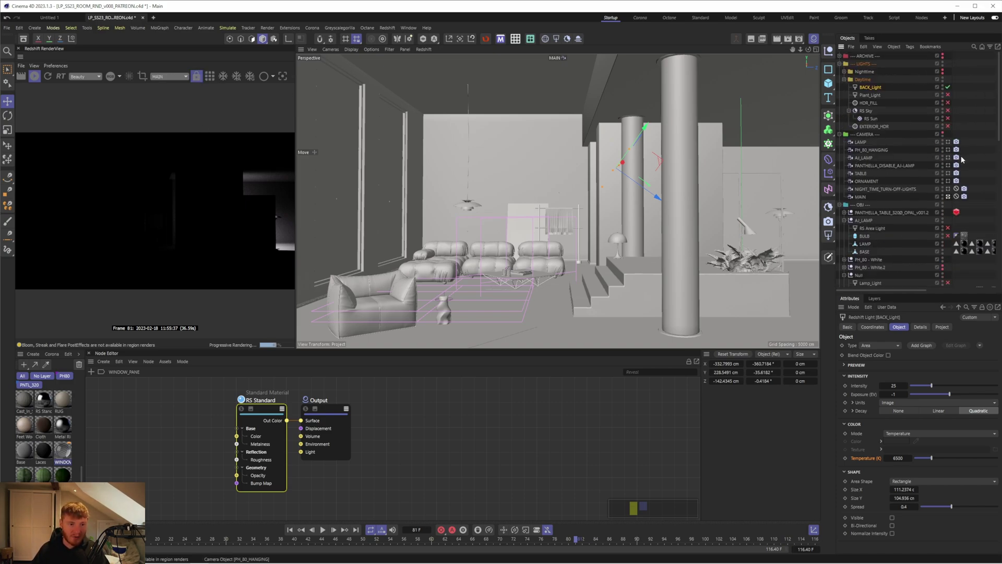
{"action": "left_click", "coordinate": [948, 197]}
Examine where BACK_Light sits behind the pillars and how it faces the back walls
{"action": "left_click_drag", "start_coordinate": [424, 168], "coordinate": [503, 153], "text": "alt"}
{"action": "left_click_drag", "start_coordinate": [807, 49], "coordinate": [861, 52]}
{"action": "left_click_drag", "start_coordinate": [595, 209], "coordinate": [548, 239], "text": "alt"}
{"action": "scroll", "coordinate": [547, 243], "scroll_direction": "up", "scroll_amount": 5}
{"action": "scroll", "coordinate": [539, 119], "scroll_direction": "down", "scroll_amount": 3}
{"action": "left_click_drag", "start_coordinate": [547, 121], "coordinate": [593, 202], "text": "alt"}
{"action": "left_click_drag", "start_coordinate": [511, 125], "coordinate": [496, 126], "text": "alt"}
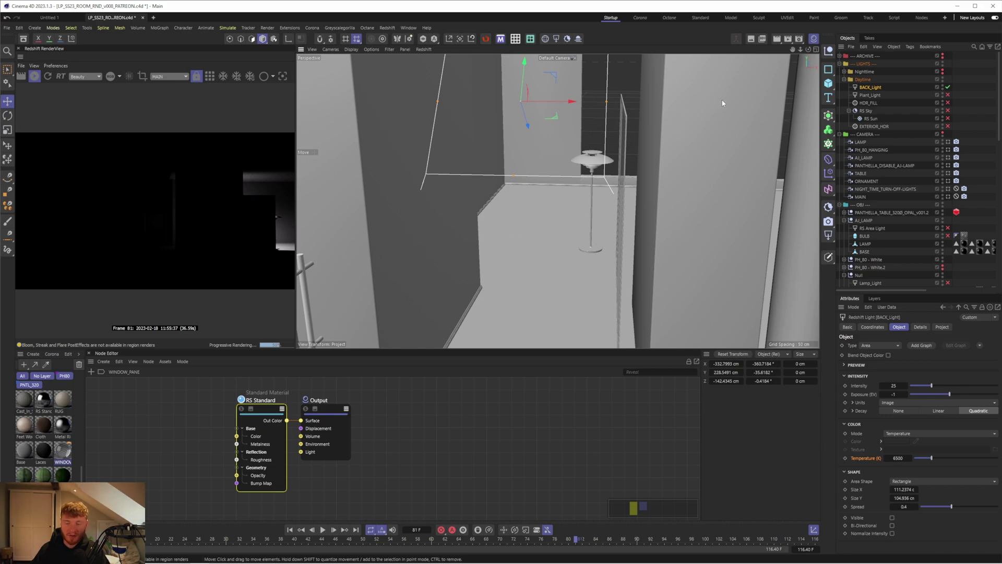
{"action": "left_click_drag", "start_coordinate": [409, 188], "coordinate": [409, 191], "text": "alt"}
{"action": "scroll", "coordinate": [409, 191], "scroll_direction": "down", "scroll_amount": 2}
{"action": "scroll", "coordinate": [564, 294], "scroll_direction": "up", "scroll_amount": 4}
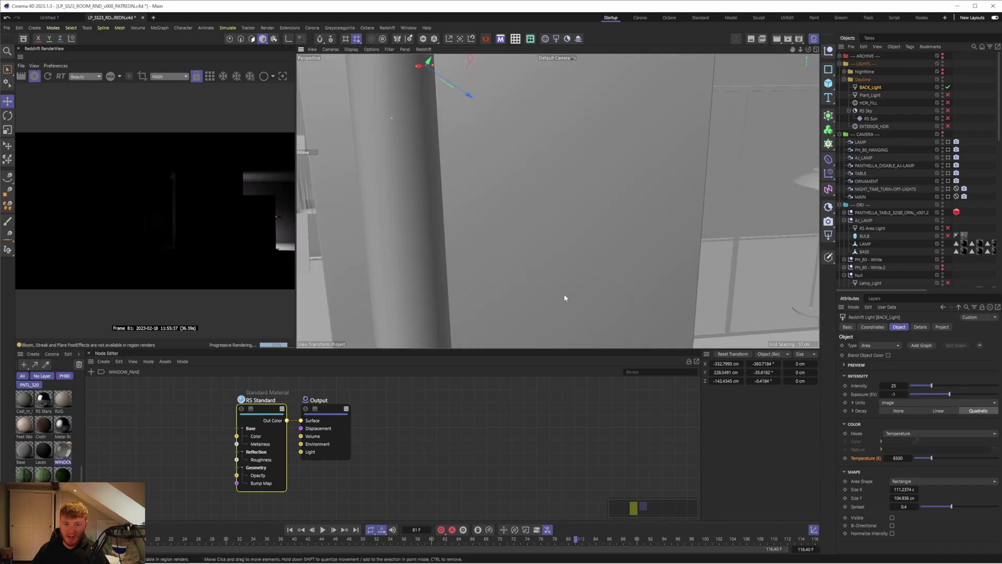
{"action": "scroll", "coordinate": [478, 232], "scroll_direction": "down", "scroll_amount": 2}
{"action": "mouse_move", "coordinate": [809, 50]}
{"action": "left_mouse_down"}
{"action": "mouse_move", "coordinate": [783, 57]}
{"action": "mouse_move", "coordinate": [810, 50]}
{"action": "left_mouse_up"}
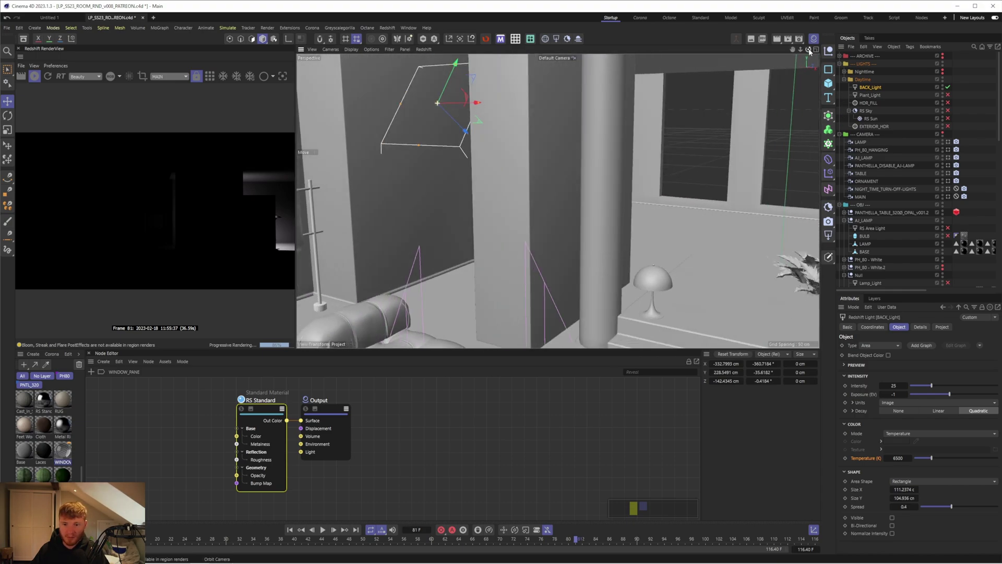
Try a Spread of 1 on BACK_Light
{"action": "left_click", "coordinate": [907, 507]}
{"action": "type", "text": "1"}
{"action": "key", "text": "Return"}
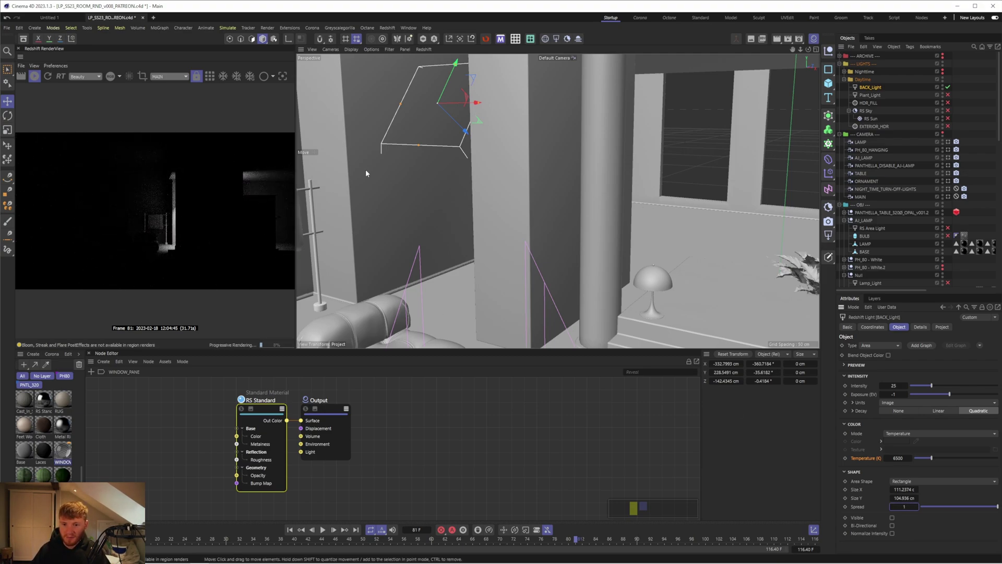
{"action": "scroll", "coordinate": [626, 258], "scroll_direction": "down", "scroll_amount": 1}
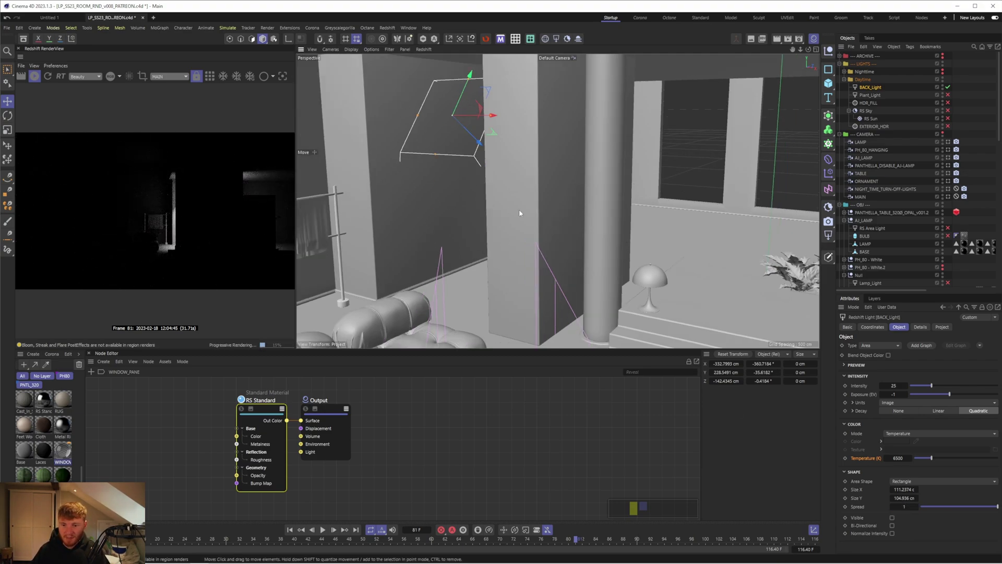
Set BACK_Light's Spread to 0.6 and view the light from closer up
{"action": "left_click", "coordinate": [905, 507]}
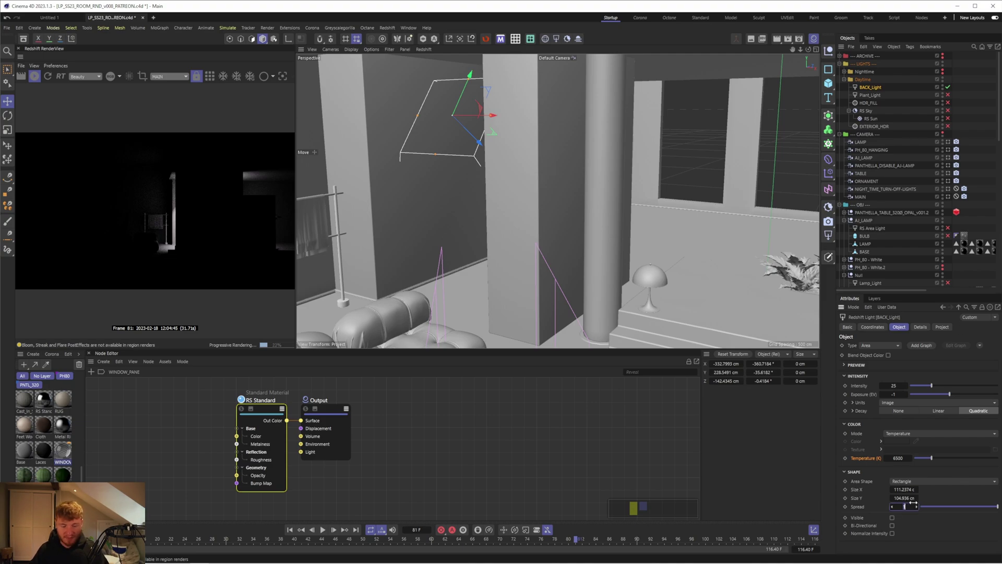
{"action": "type", "text": "0.6"}
{"action": "key", "text": "Return"}
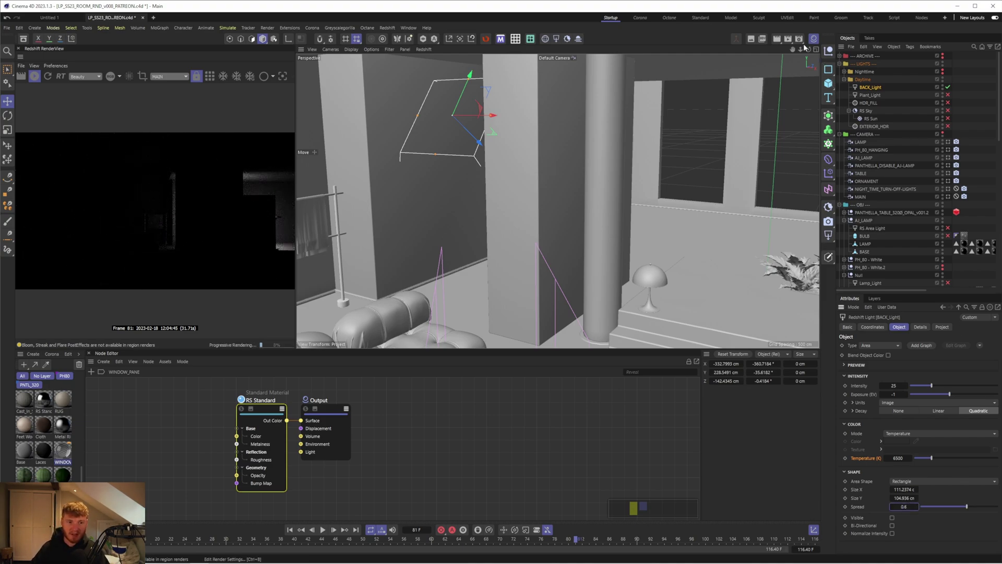
{"action": "left_click_drag", "start_coordinate": [808, 50], "coordinate": [773, 54]}
{"action": "left_click_drag", "start_coordinate": [436, 154], "coordinate": [393, 145], "text": "alt"}
{"action": "scroll", "coordinate": [477, 123], "scroll_direction": "up", "scroll_amount": 2}
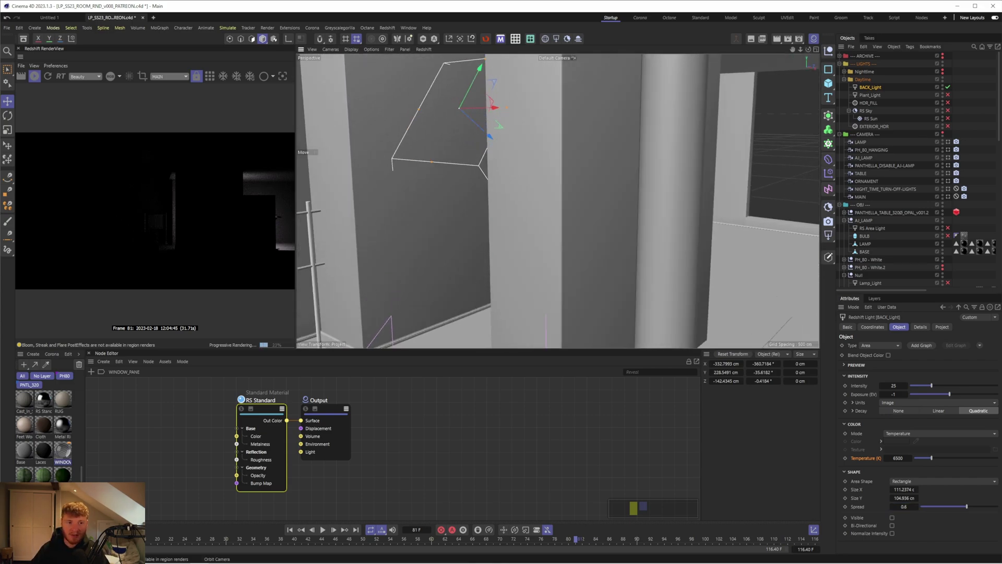
Set BACK_Light's Spread to 0.4
{"action": "left_click_drag", "start_coordinate": [808, 49], "coordinate": [835, 57]}
{"action": "left_click_drag", "start_coordinate": [459, 108], "coordinate": [416, 134], "text": "alt"}
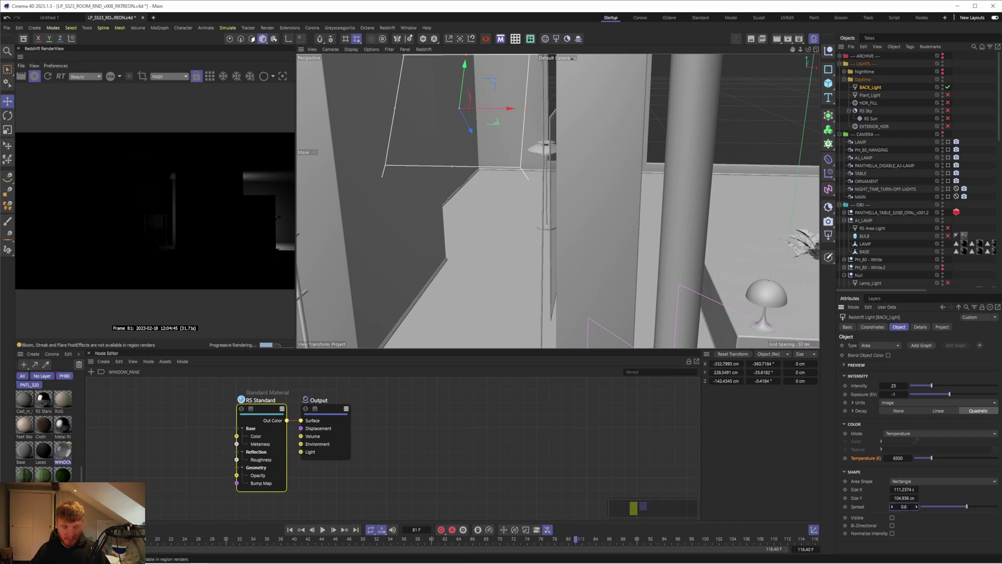
{"action": "key", "text": "BackSpace"}
{"action": "type", "text": "4"}
{"action": "key", "text": "Return"}
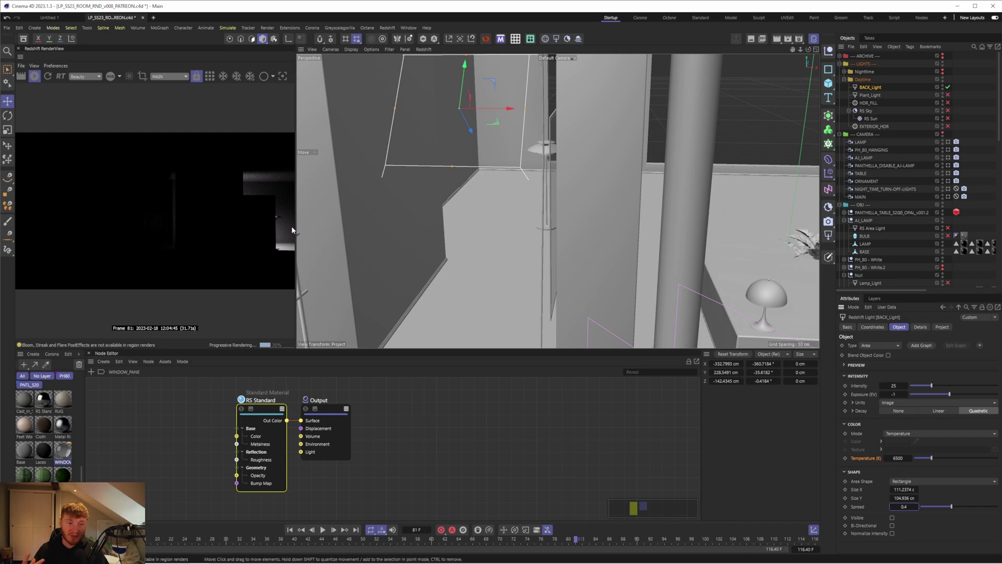
Enable EXTERIOR_HDR and switch off all the other daytime lights
{"action": "left_click_drag", "start_coordinate": [949, 119], "coordinate": [946, 97]}
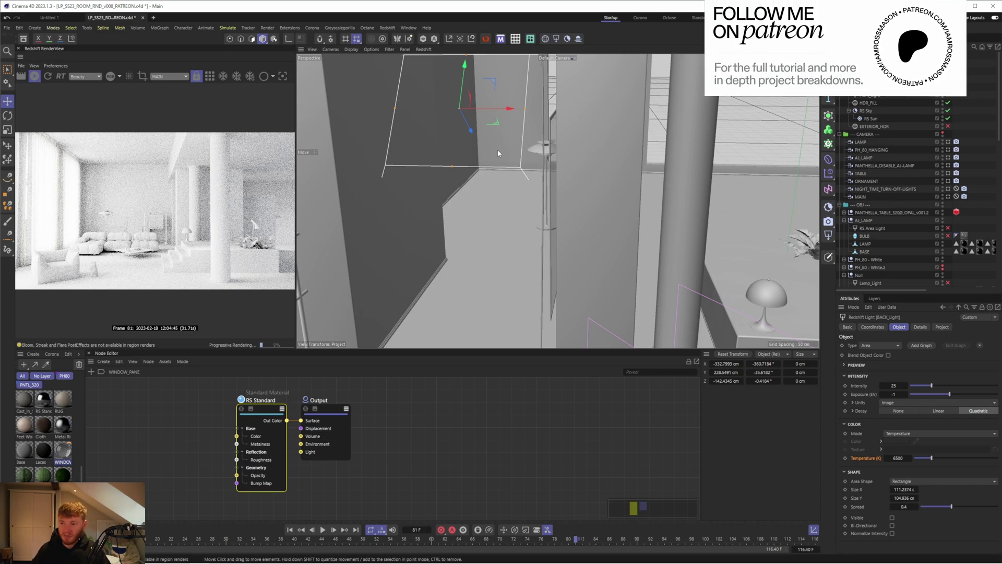
{"action": "scroll", "coordinate": [590, 166], "scroll_direction": "down", "scroll_amount": 5}
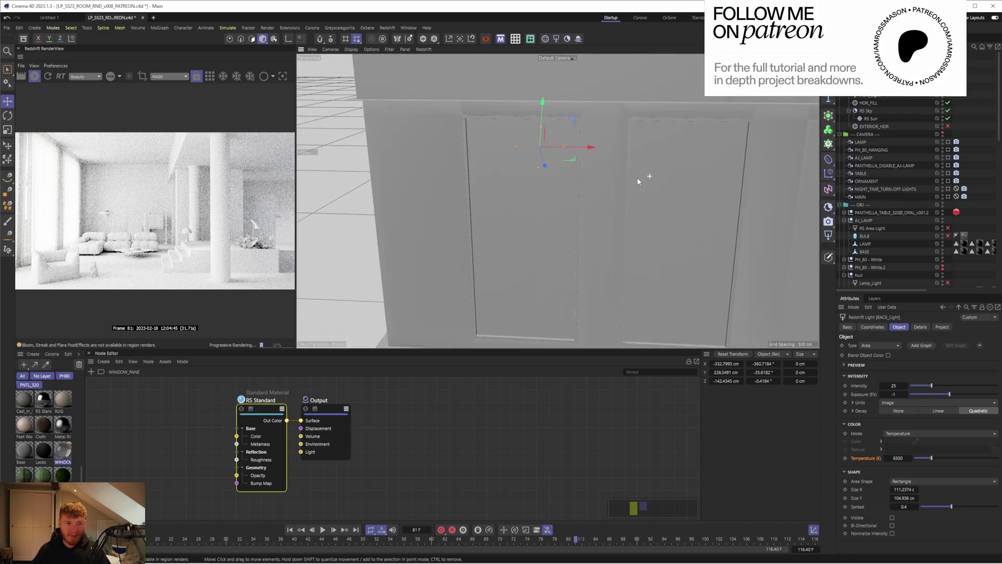
{"action": "left_click", "coordinate": [948, 126]}
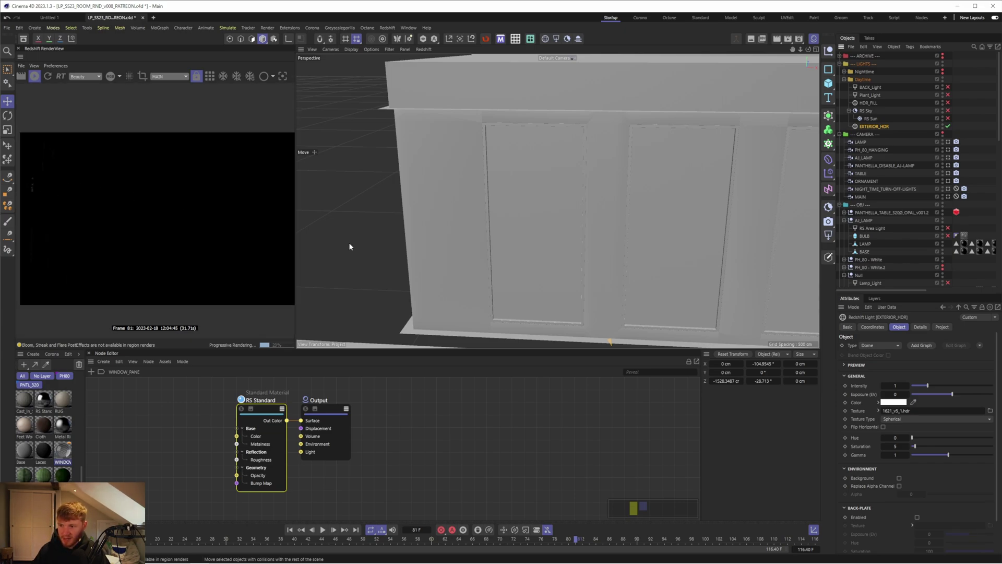
Examine EXTERIOR_HDR's Include list and the trees and ground outside the building that it covers
{"action": "left_click", "coordinate": [941, 328]}
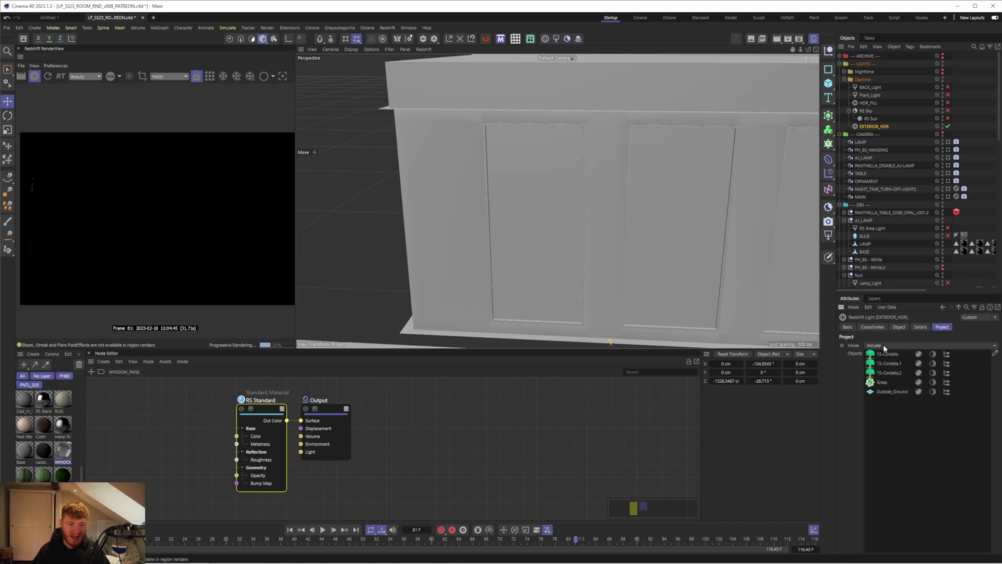
{"action": "scroll", "coordinate": [513, 188], "scroll_direction": "down", "scroll_amount": 5}
{"action": "scroll", "coordinate": [504, 206], "scroll_direction": "down", "scroll_amount": 8}
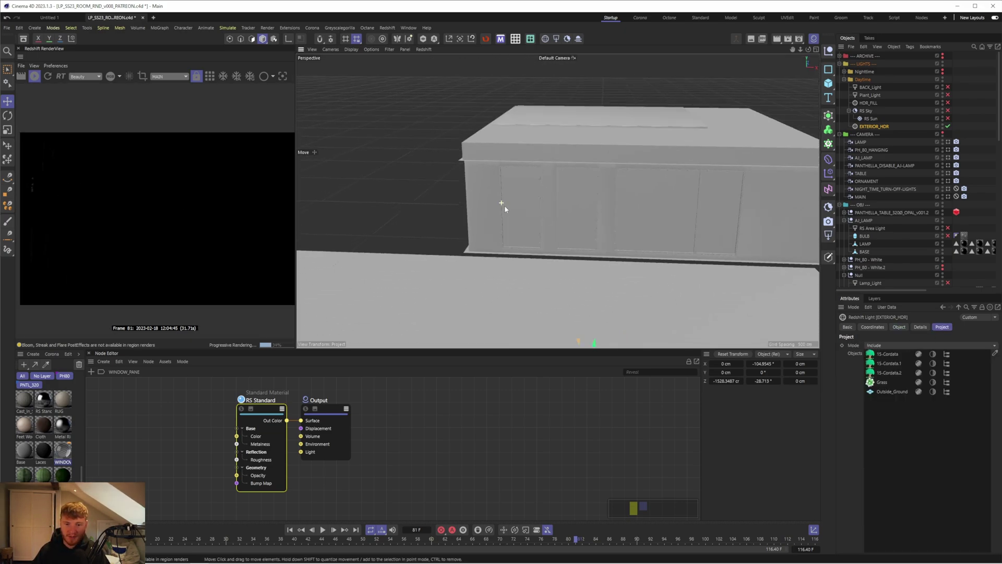
{"action": "scroll", "coordinate": [594, 203], "scroll_direction": "down", "scroll_amount": 4}
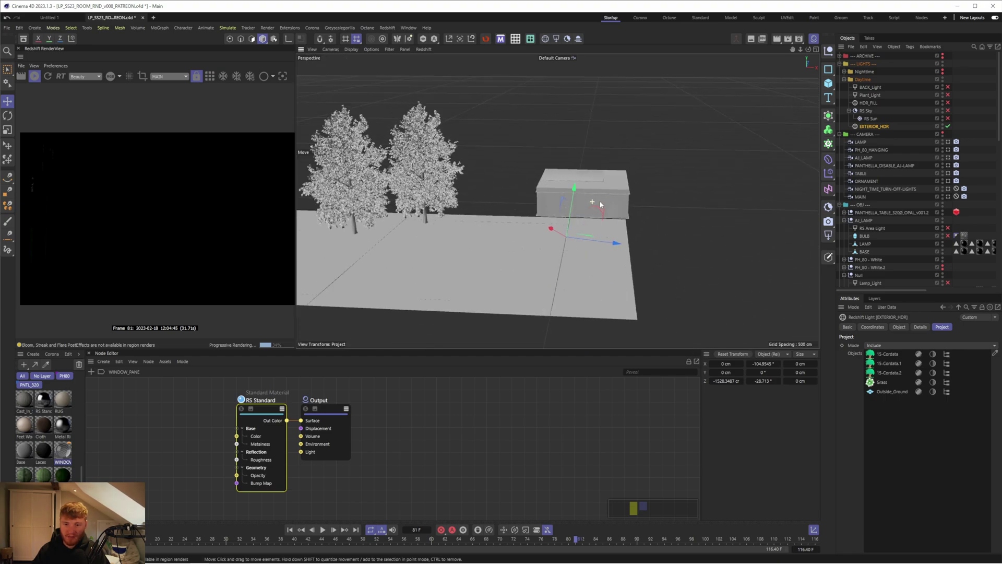
{"action": "left_click_drag", "start_coordinate": [808, 49], "coordinate": [653, 47]}
{"action": "left_click_drag", "start_coordinate": [570, 233], "coordinate": [512, 157], "text": "alt"}
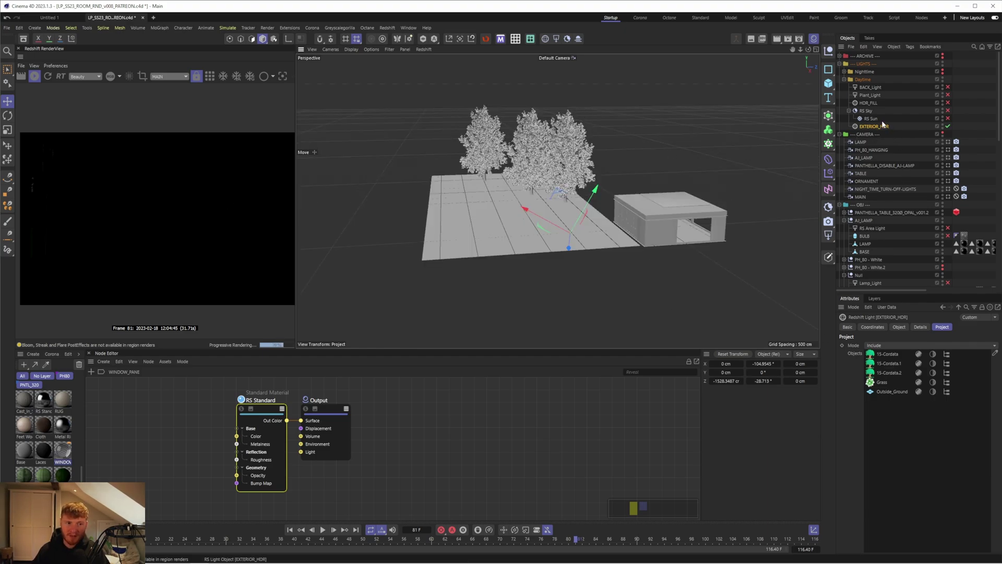
Compare HDR_FILL's Exclude list with EXTERIOR_HDR's Include list
{"action": "left_click", "coordinate": [869, 104]}
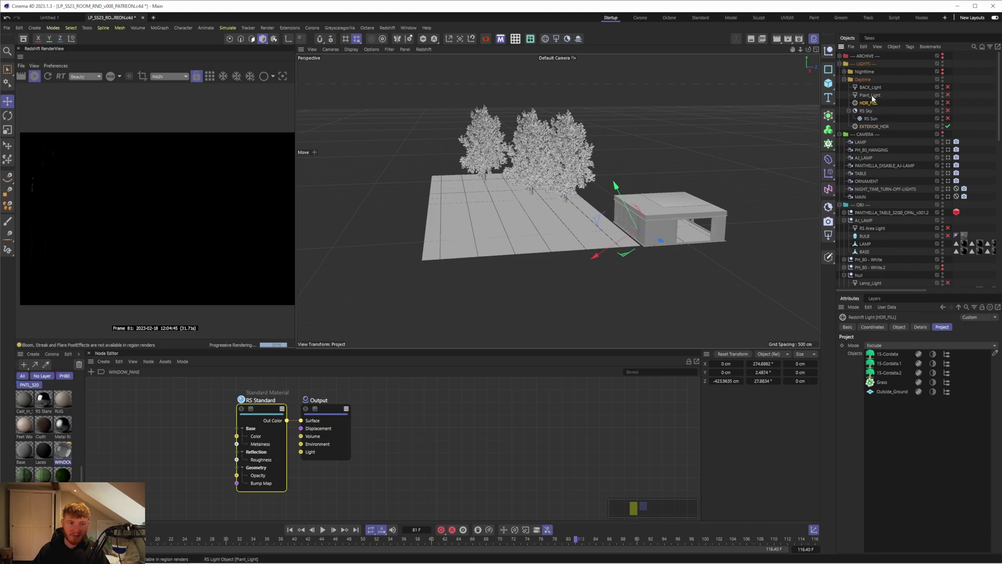
{"action": "left_click", "coordinate": [874, 127]}
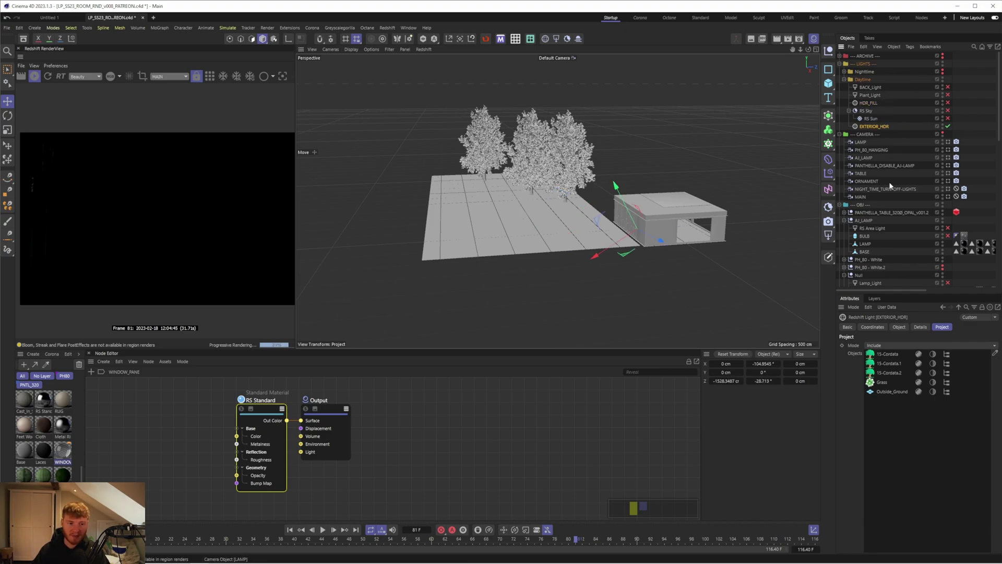
{"action": "left_click", "coordinate": [899, 327]}
{"action": "left_click", "coordinate": [942, 327]}
Examine the building from outside, looking through its open sides towards the furniture inside
{"action": "scroll", "coordinate": [752, 229], "scroll_direction": "up", "scroll_amount": 5}
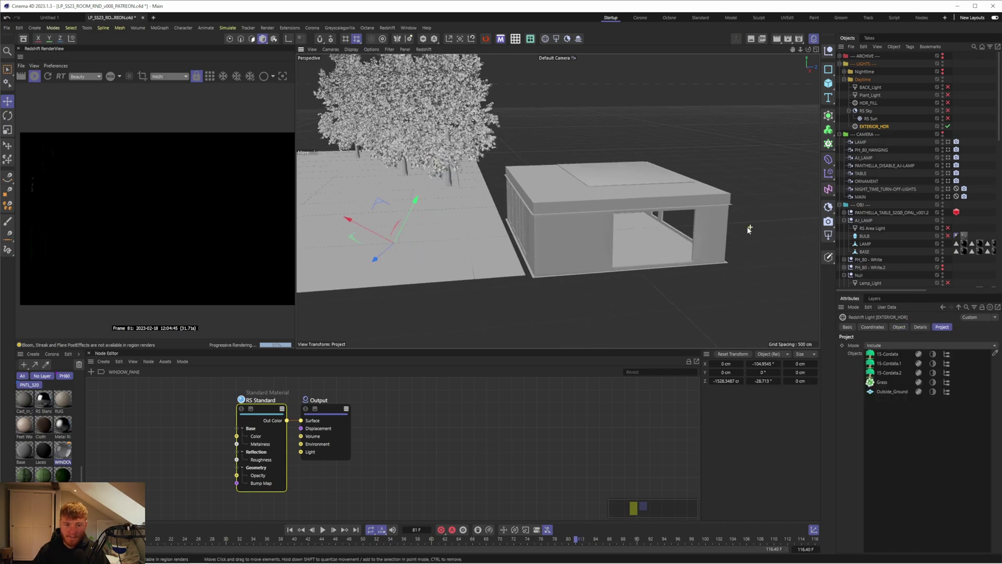
{"action": "scroll", "coordinate": [742, 230], "scroll_direction": "up", "scroll_amount": 2}
{"action": "left_click_drag", "start_coordinate": [808, 49], "coordinate": [694, 54]}
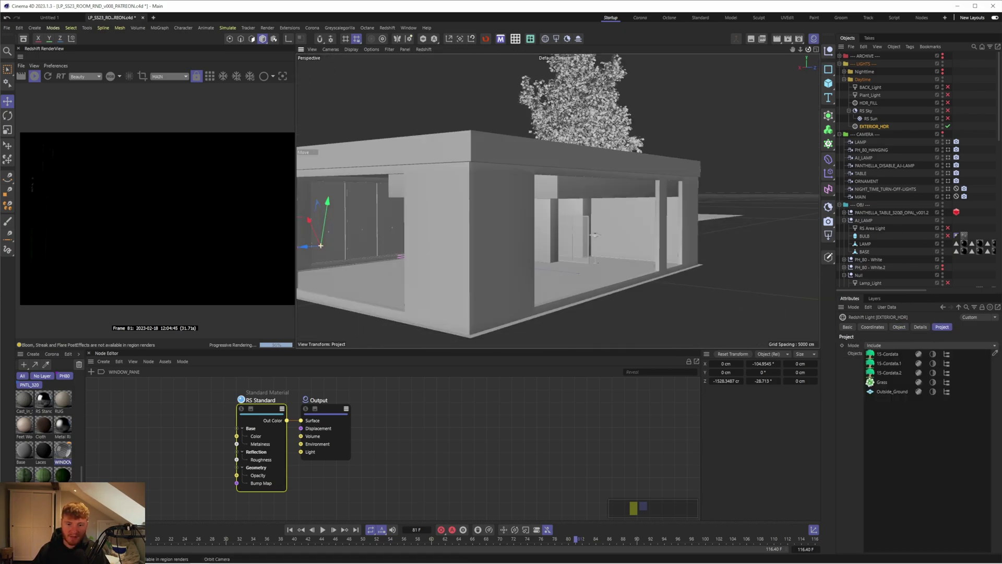
{"action": "left_click_drag", "start_coordinate": [694, 230], "coordinate": [504, 238], "text": "alt"}
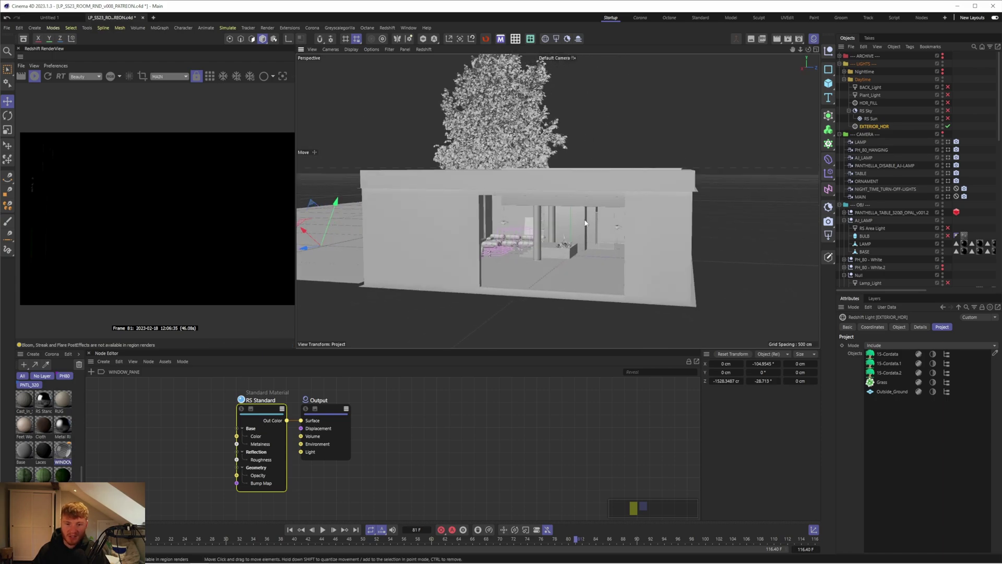
{"action": "left_click_drag", "start_coordinate": [808, 49], "coordinate": [652, 49]}
{"action": "scroll", "coordinate": [735, 282], "scroll_direction": "down", "scroll_amount": 5}
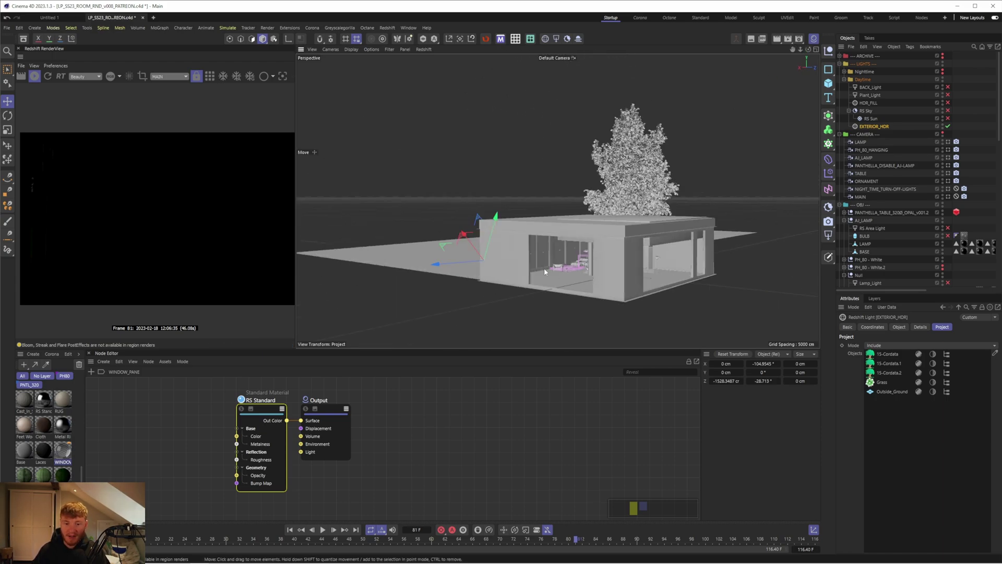
{"action": "scroll", "coordinate": [629, 251], "scroll_direction": "up", "scroll_amount": 4}
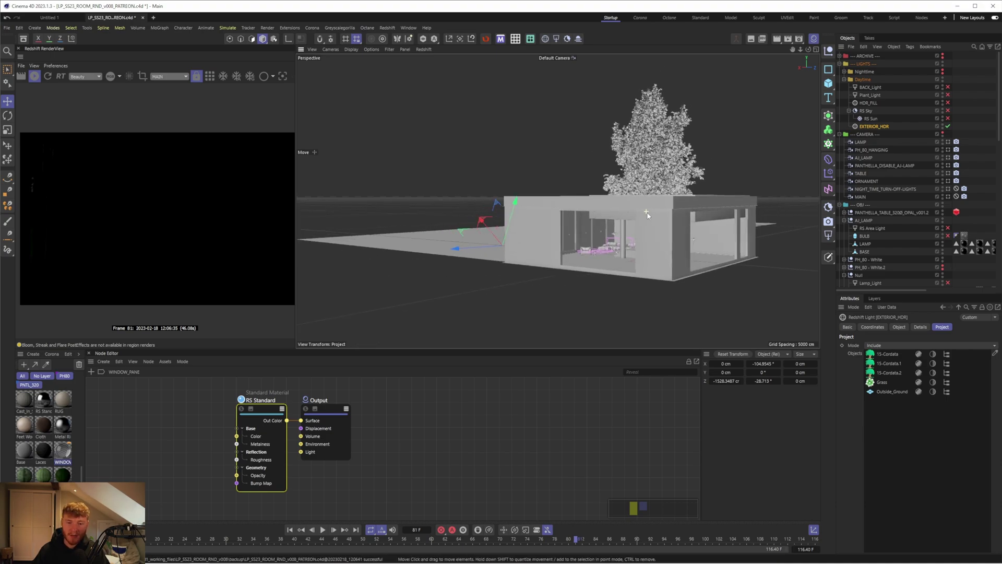
{"action": "left_click_drag", "start_coordinate": [629, 250], "coordinate": [524, 245], "text": "alt"}
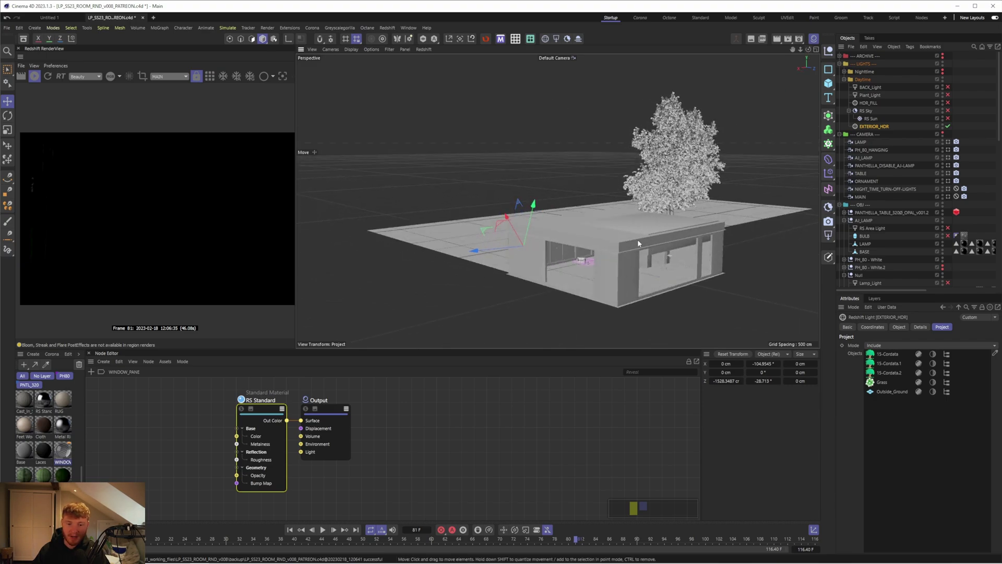
{"action": "scroll", "coordinate": [666, 285], "scroll_direction": "up", "scroll_amount": 8}
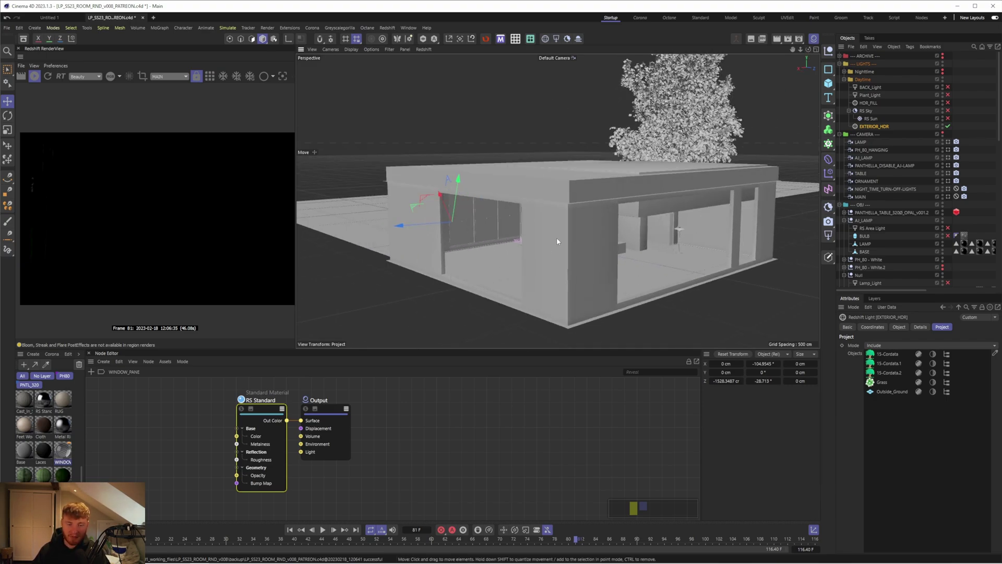
Inspect the Glass_Pane and WALLS objects and study the building's openings from several outside angles
{"action": "left_click_drag", "start_coordinate": [808, 52], "coordinate": [754, 54]}
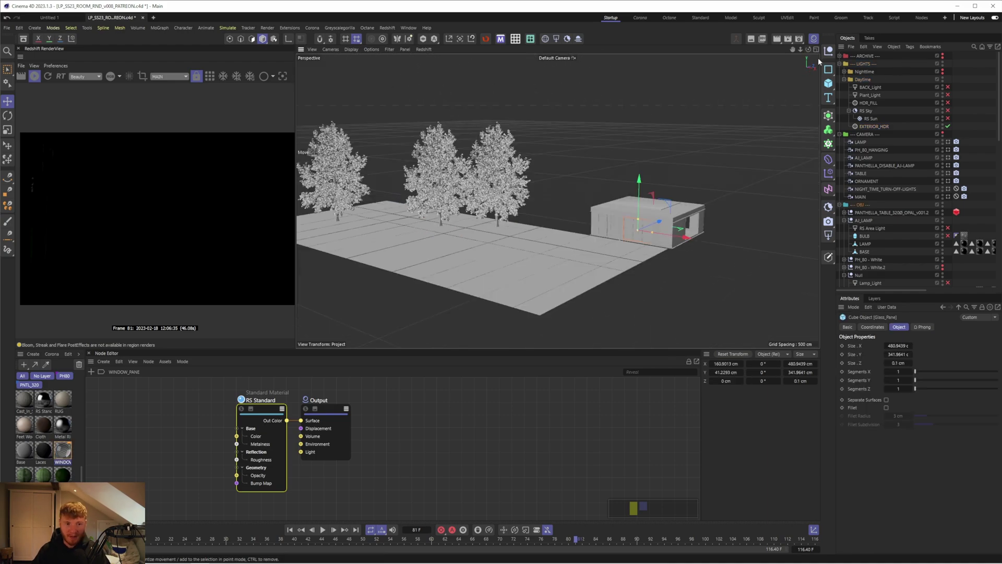
{"action": "left_click_drag", "start_coordinate": [666, 235], "coordinate": [630, 247], "text": "alt"}
{"action": "left_click_drag", "start_coordinate": [809, 49], "coordinate": [757, 26]}
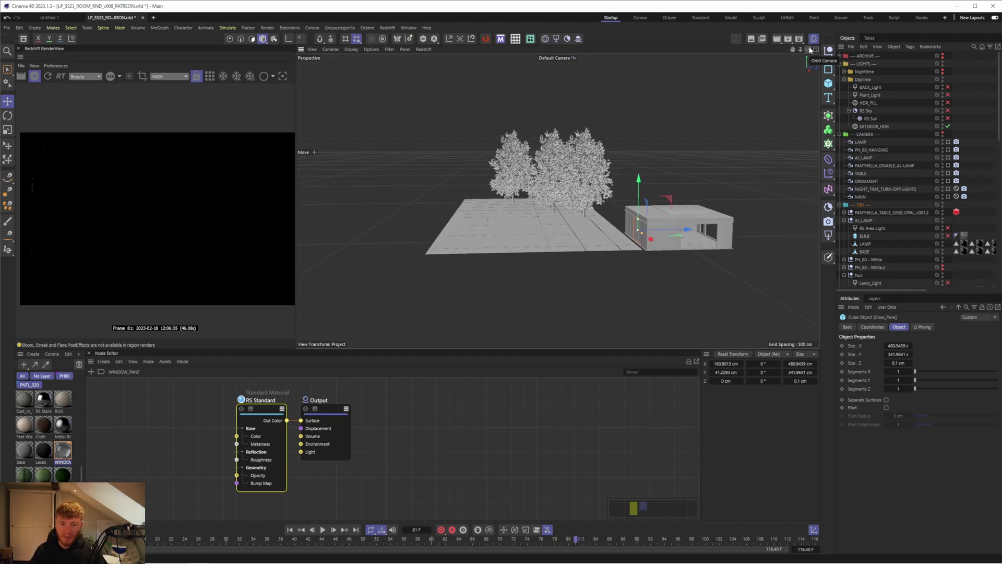
{"action": "scroll", "coordinate": [775, 238], "scroll_direction": "up", "scroll_amount": 8}
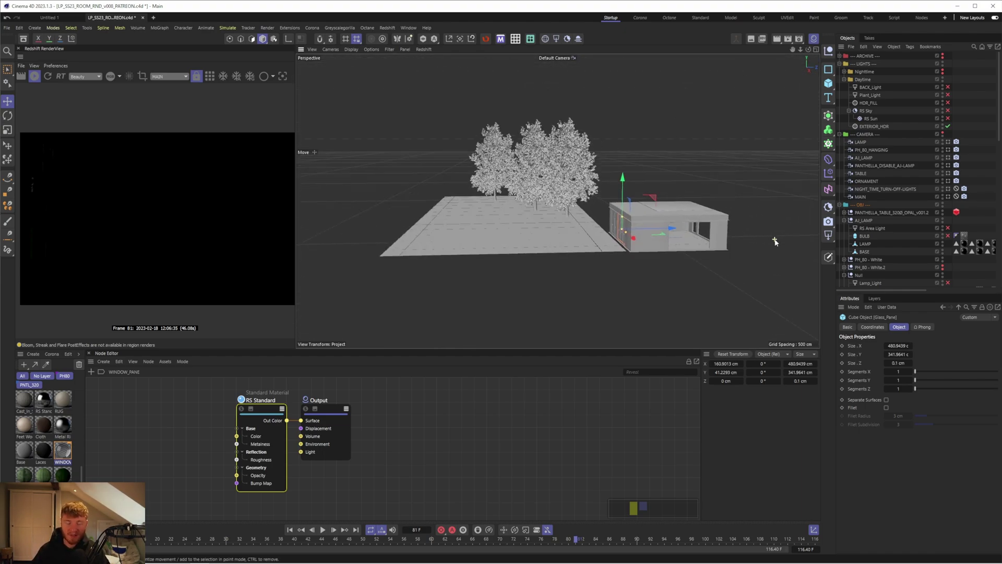
{"action": "scroll", "coordinate": [643, 243], "scroll_direction": "up", "scroll_amount": 3}
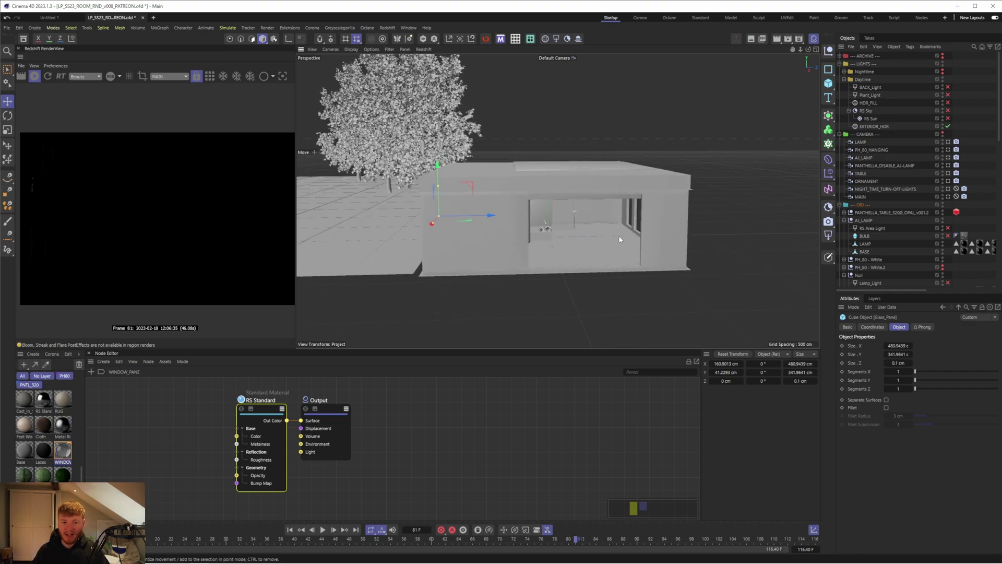
{"action": "left_click", "coordinate": [656, 229]}
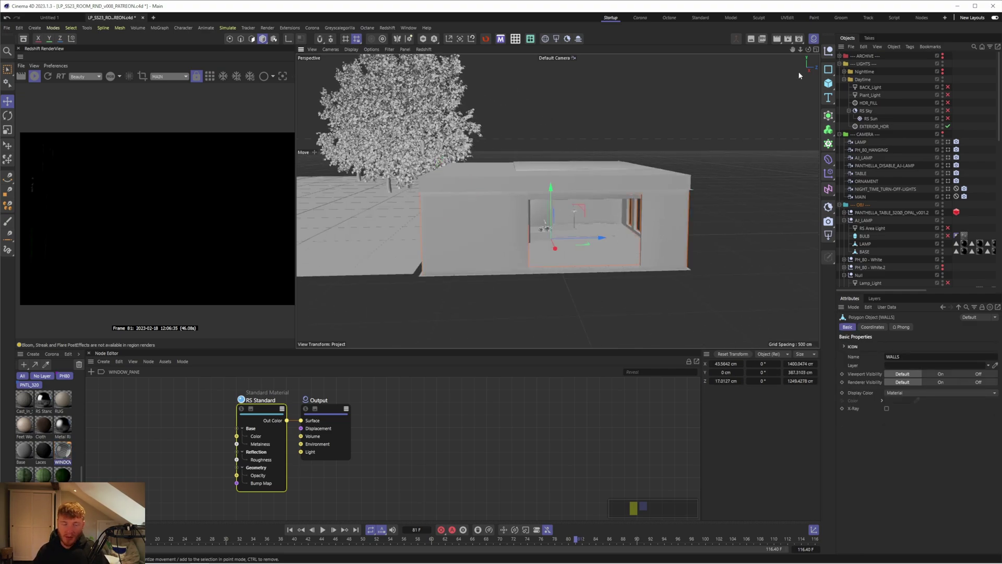
{"action": "mouse_move", "coordinate": [809, 50]}
{"action": "left_mouse_down"}
{"action": "mouse_move", "coordinate": [710, 68]}
{"action": "mouse_move", "coordinate": [697, 60]}
{"action": "mouse_move", "coordinate": [822, 51]}
{"action": "mouse_move", "coordinate": [856, 68]}
{"action": "mouse_move", "coordinate": [700, 54]}
{"action": "mouse_move", "coordinate": [811, 52]}
{"action": "left_mouse_up"}
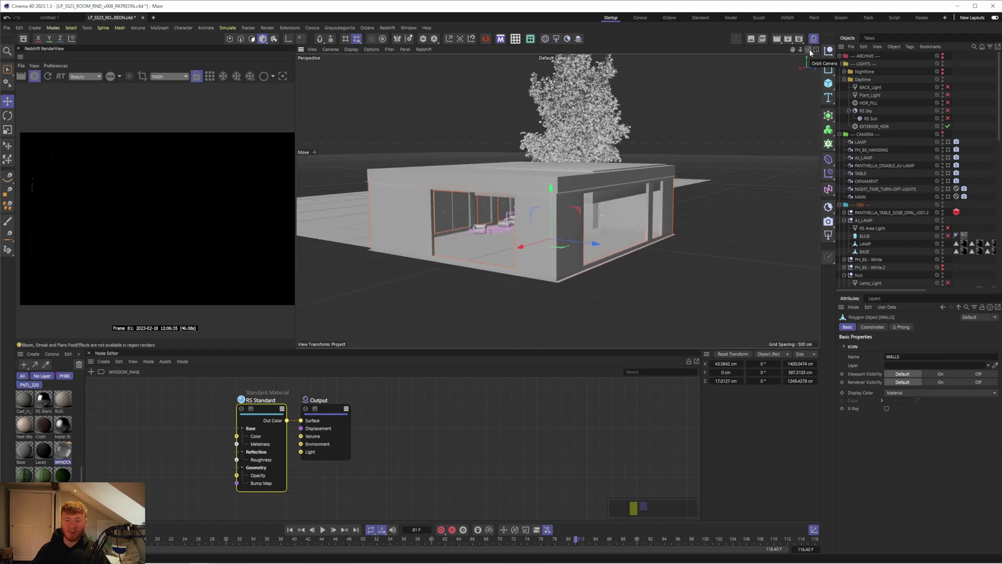
{"action": "left_click_drag", "start_coordinate": [811, 53], "coordinate": [820, 52]}
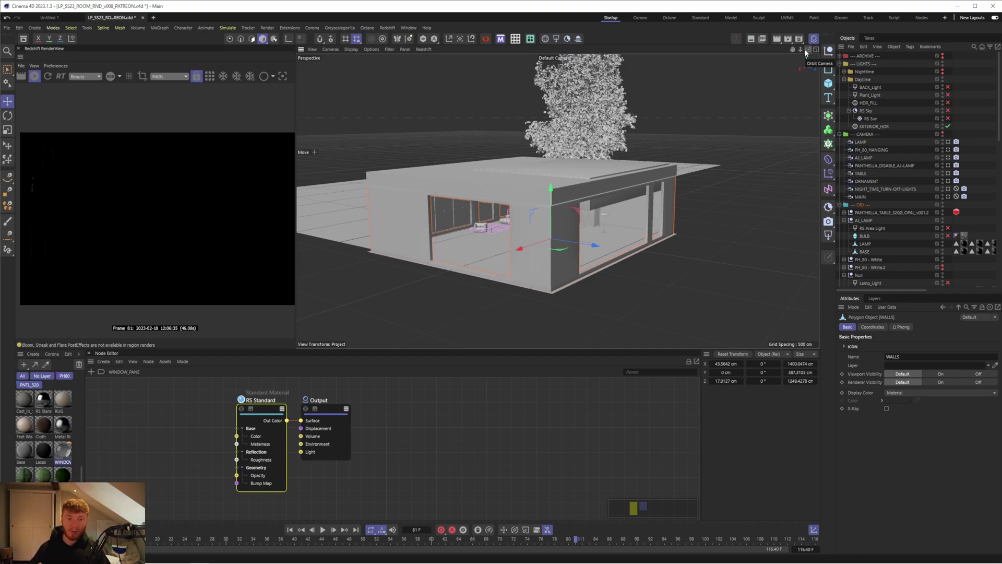
{"action": "left_click_drag", "start_coordinate": [806, 52], "coordinate": [771, 54]}
Switch the viewport back to the MAIN camera and re-enable all the daytime lights
{"action": "left_click", "coordinate": [949, 196]}
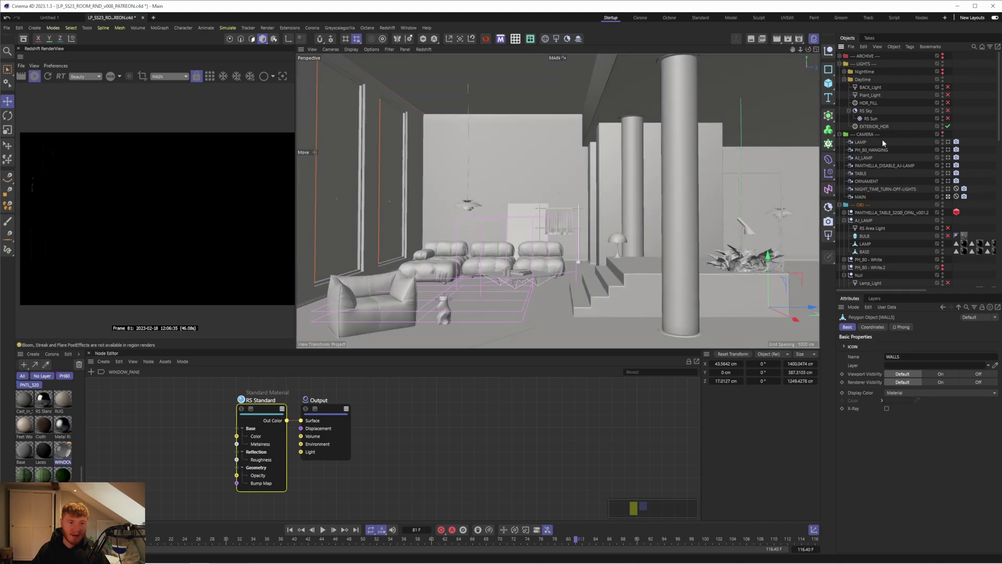
{"action": "left_click", "coordinate": [873, 127]}
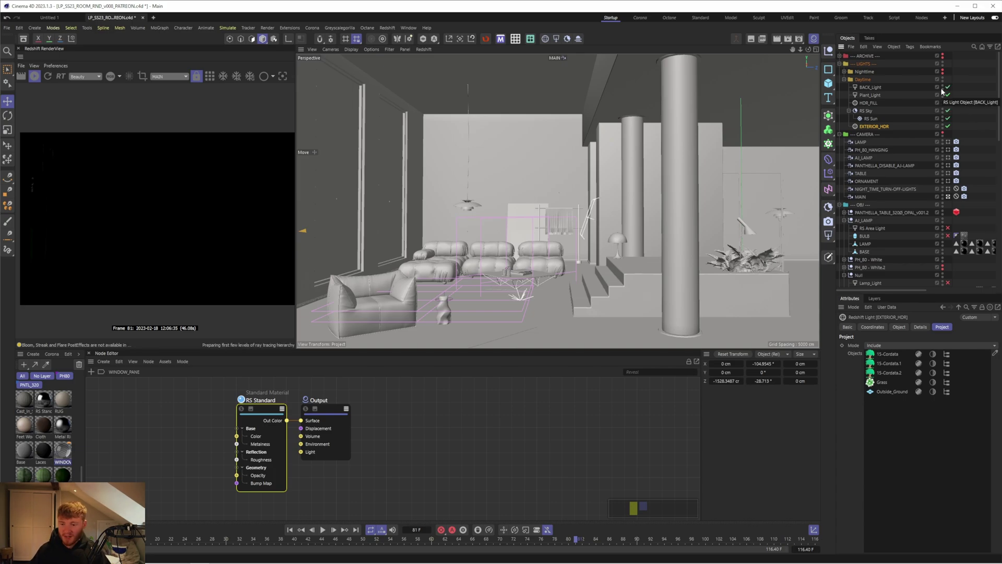
{"action": "left_click", "coordinate": [864, 72]}
Check the combined daytime render at different zoom levels and collapse the Daytime light group
{"action": "scroll", "coordinate": [165, 196], "scroll_direction": "down", "scroll_amount": 3}
{"action": "scroll", "coordinate": [151, 224], "scroll_direction": "up", "scroll_amount": 2}
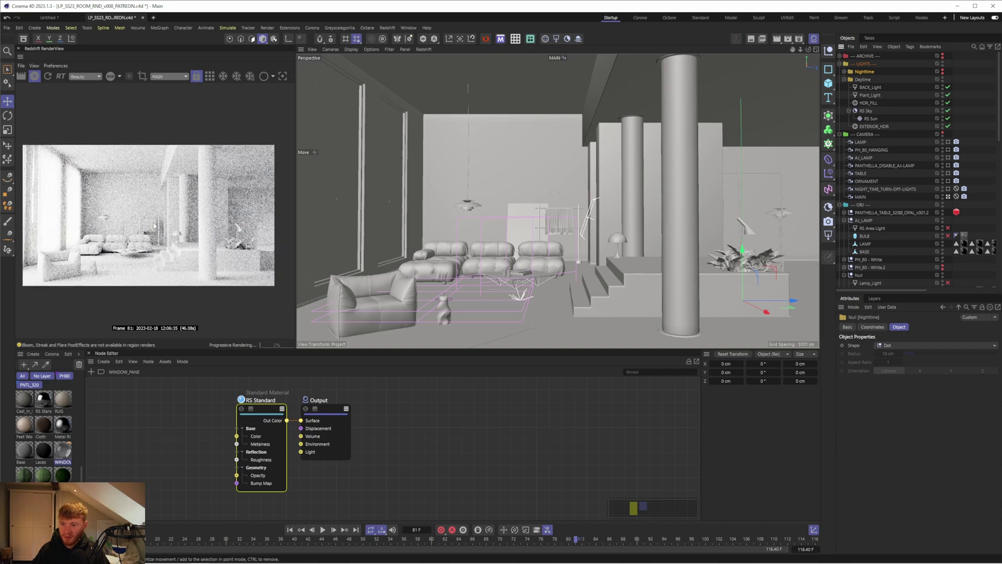
{"action": "scroll", "coordinate": [201, 225], "scroll_direction": "down", "scroll_amount": 1}
{"action": "scroll", "coordinate": [151, 220], "scroll_direction": "up", "scroll_amount": 1}
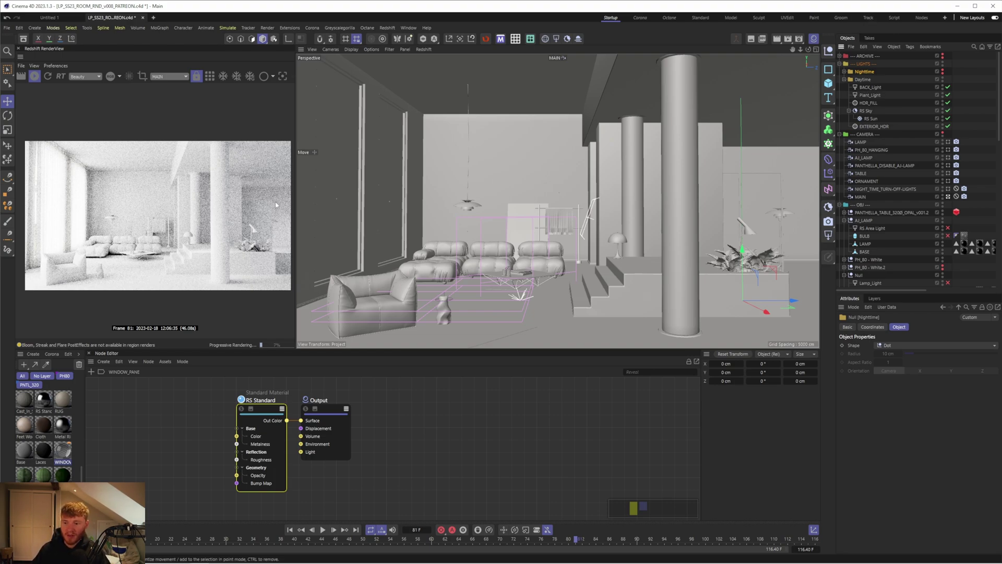
{"action": "left_click", "coordinate": [868, 94]}
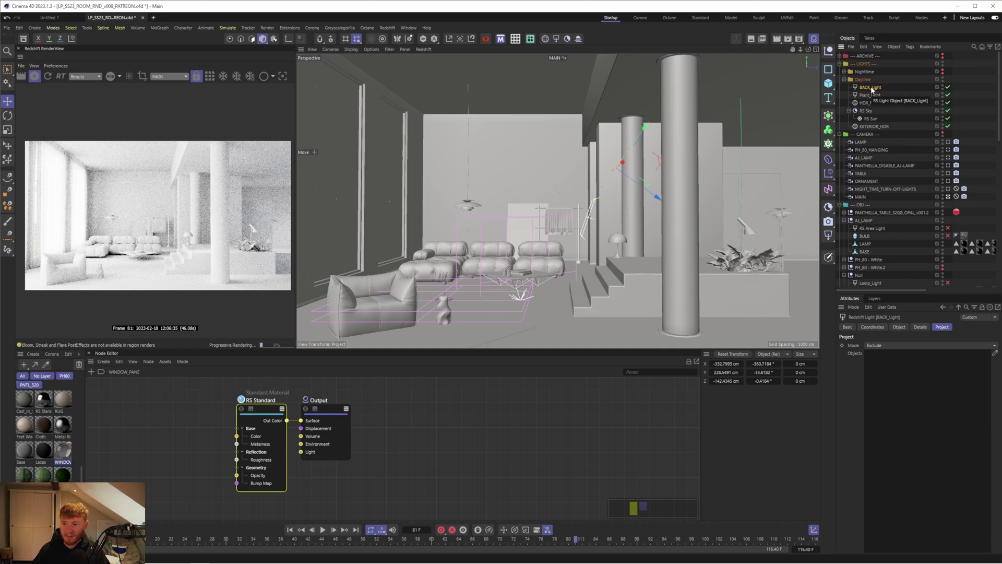
{"action": "left_click", "coordinate": [844, 79]}
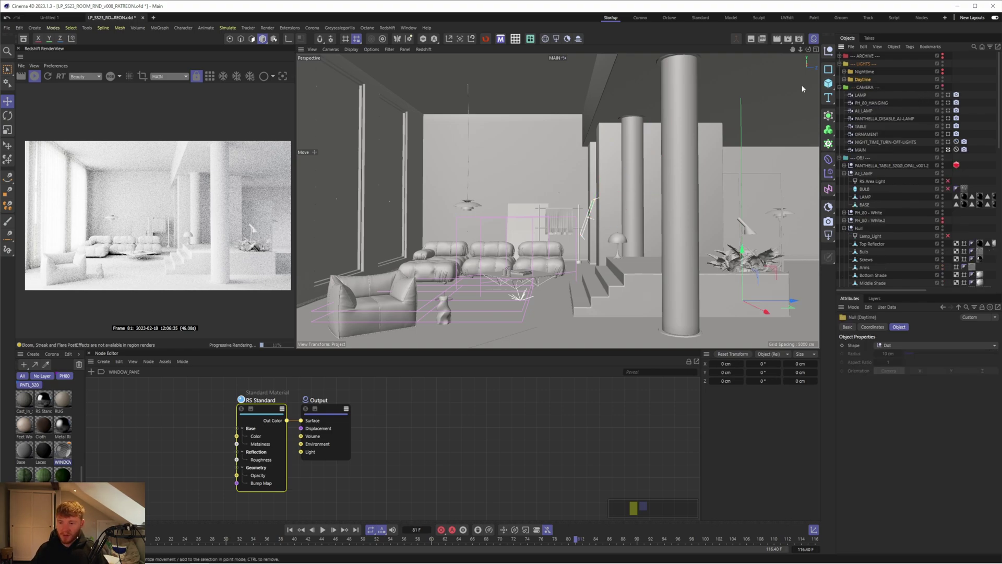